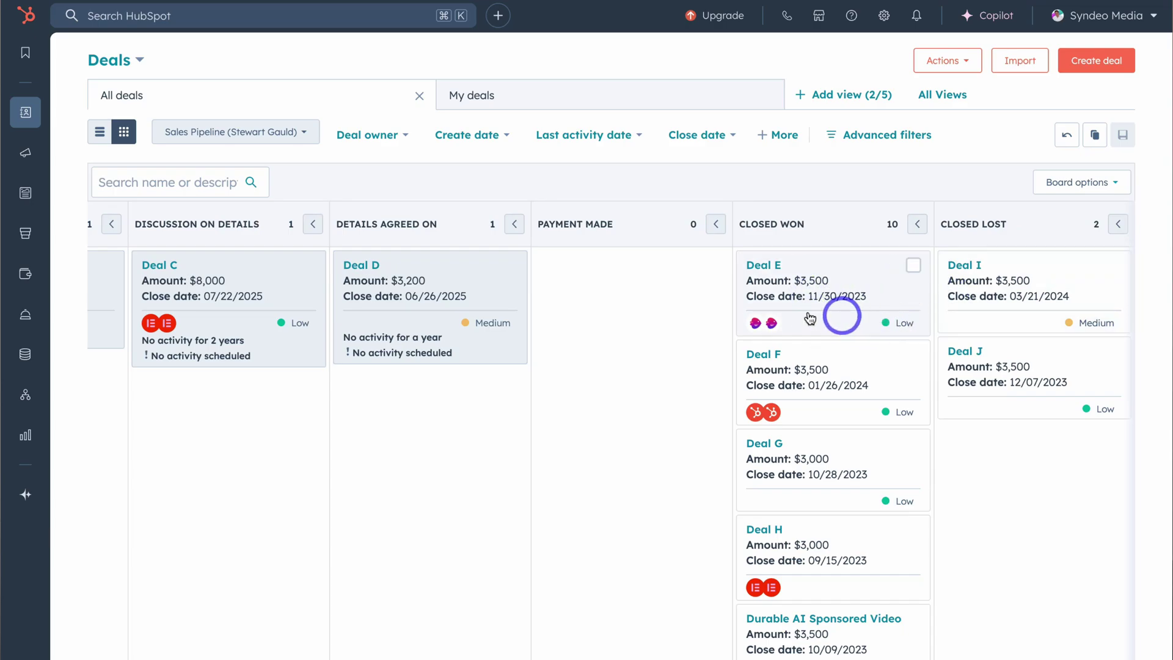
Step: Move Deal C into Details Agreed On, then select the agency description text on the page
drag(262, 262, 662, 310)
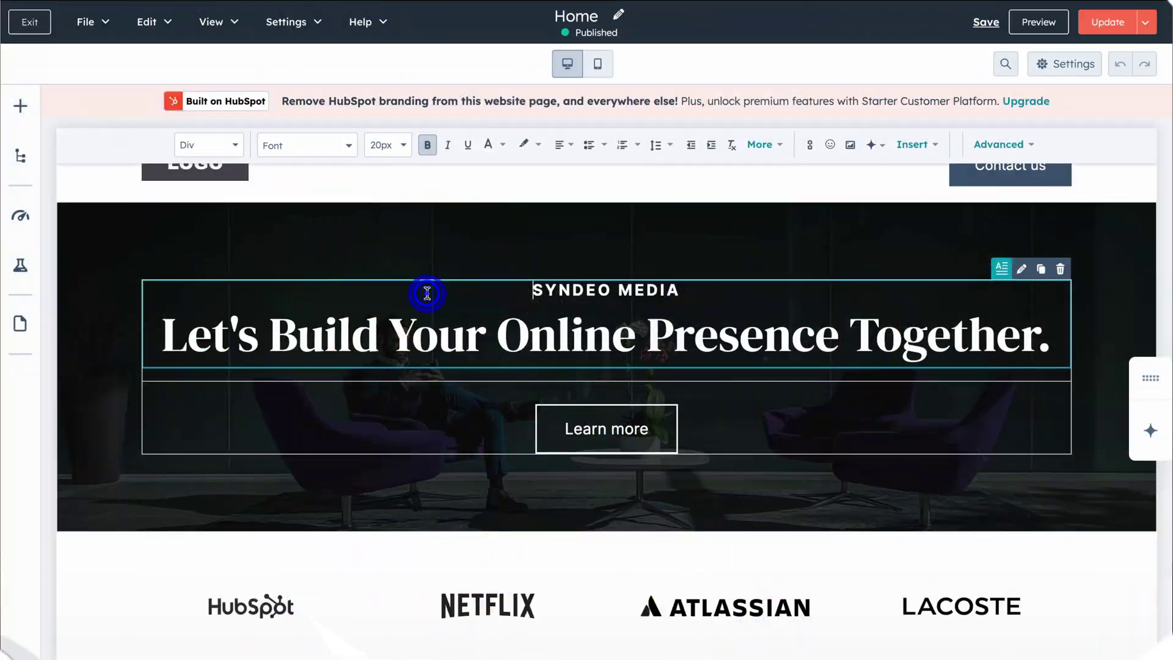
scroll(426, 296, down, 5)
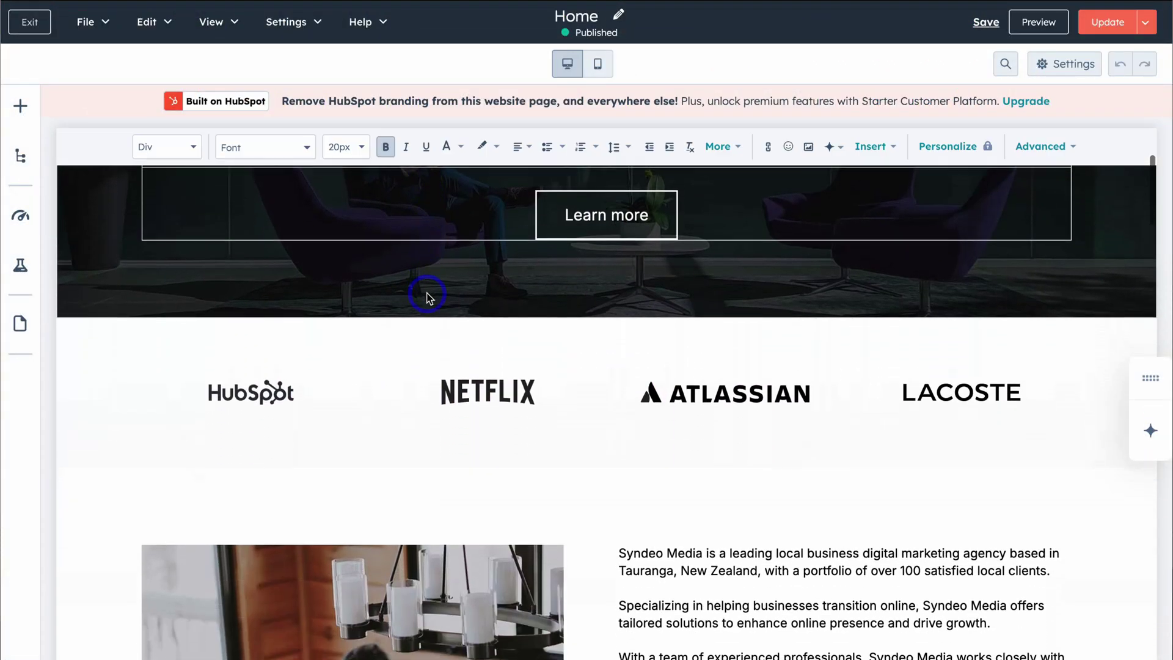
scroll(426, 296, down, 9)
click(756, 283)
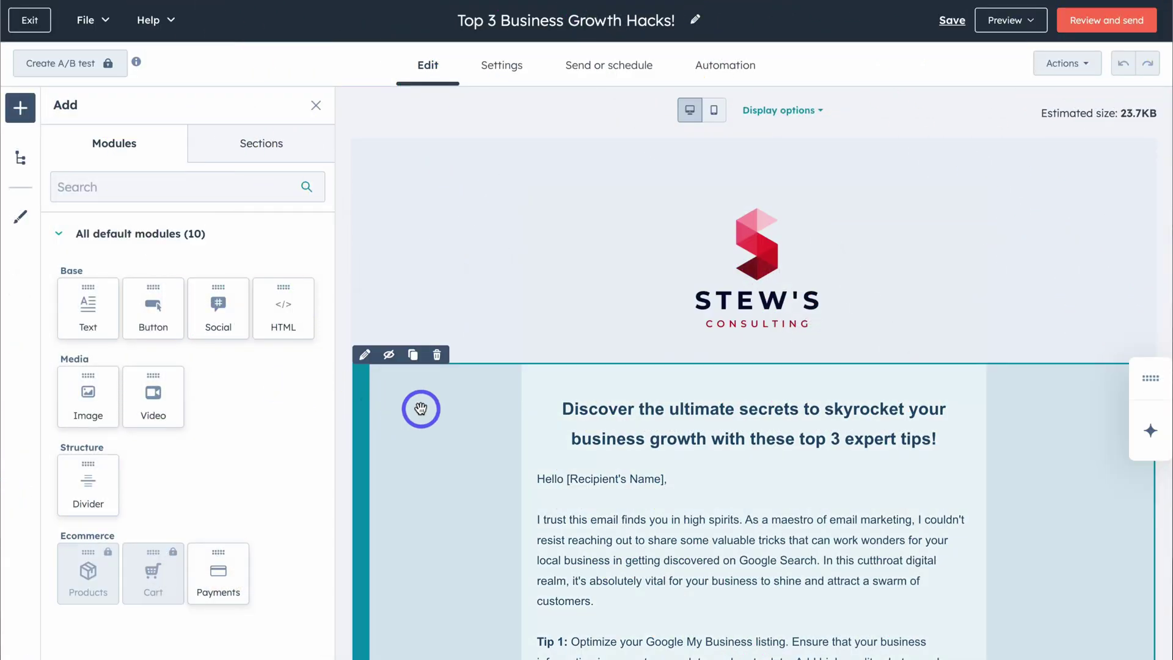
Step: Show the available meeting times for May 7 on the booking page
scroll(421, 409, down, 5)
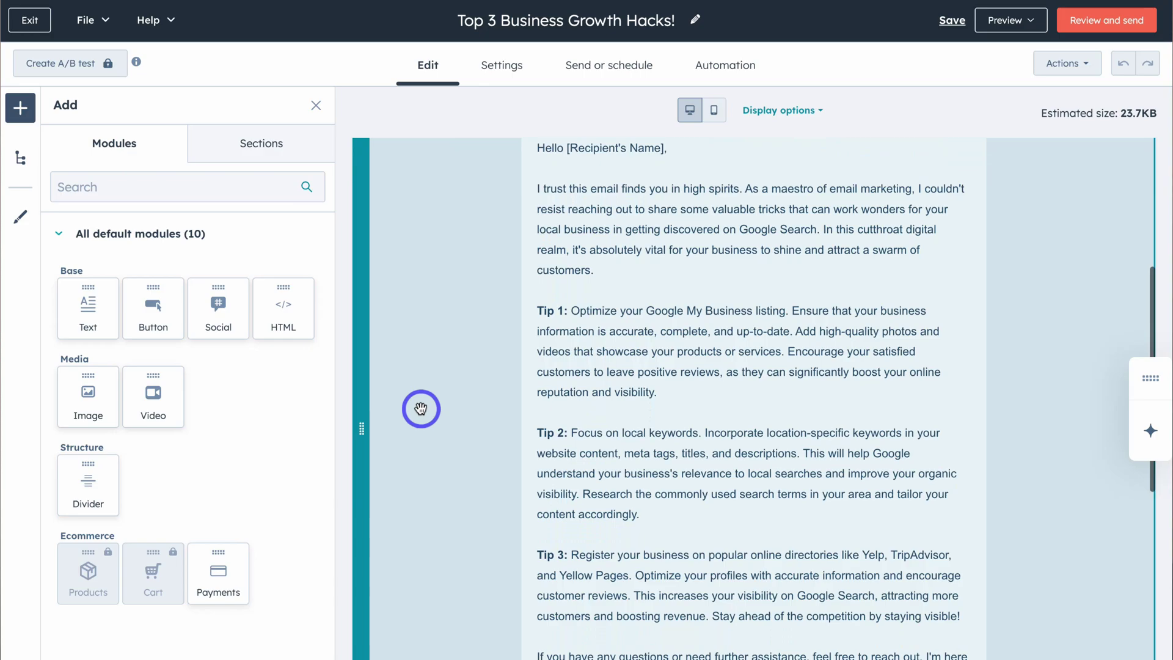
scroll(421, 409, down, 4)
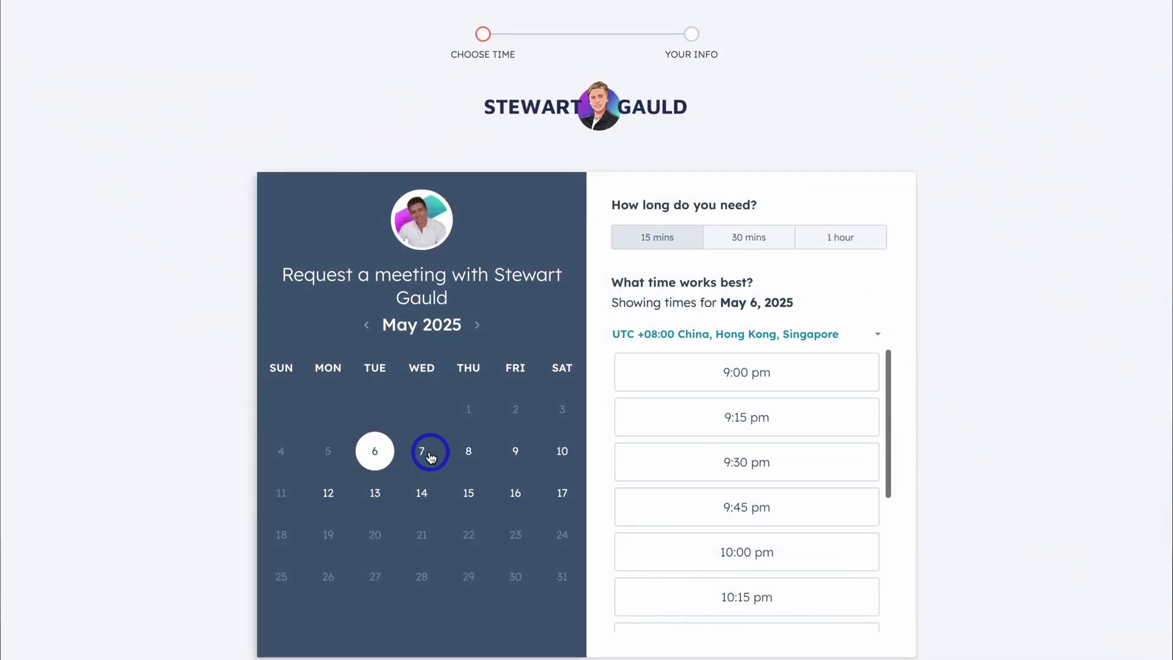
click(421, 452)
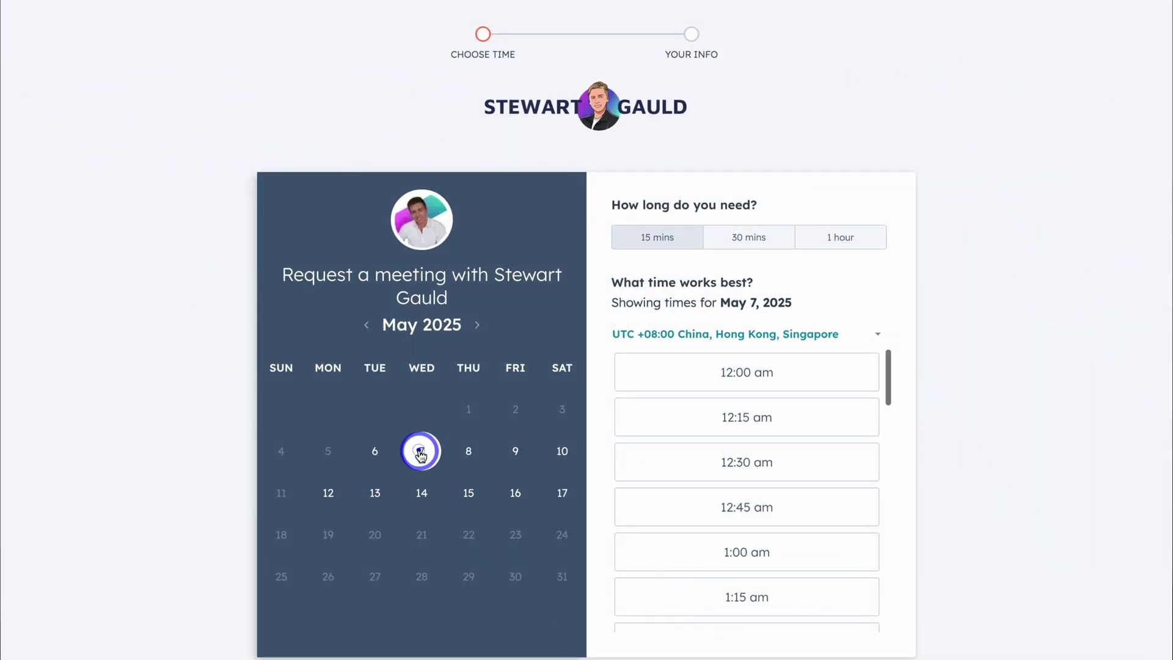
Step: Set the meeting length to 30 minutes
click(755, 240)
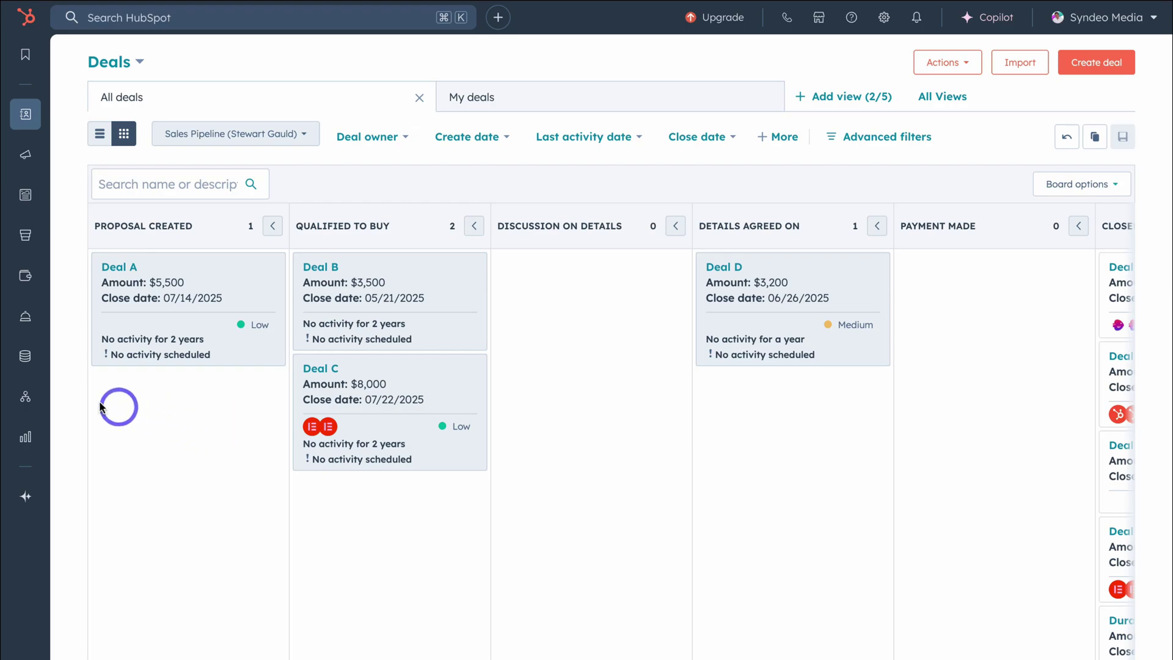
Step: Show the sidebar flyout menus for Service, Commerce, Sales, Content, Marketing and CRM
mouse_move(26, 366)
mouse_move(45, 329)
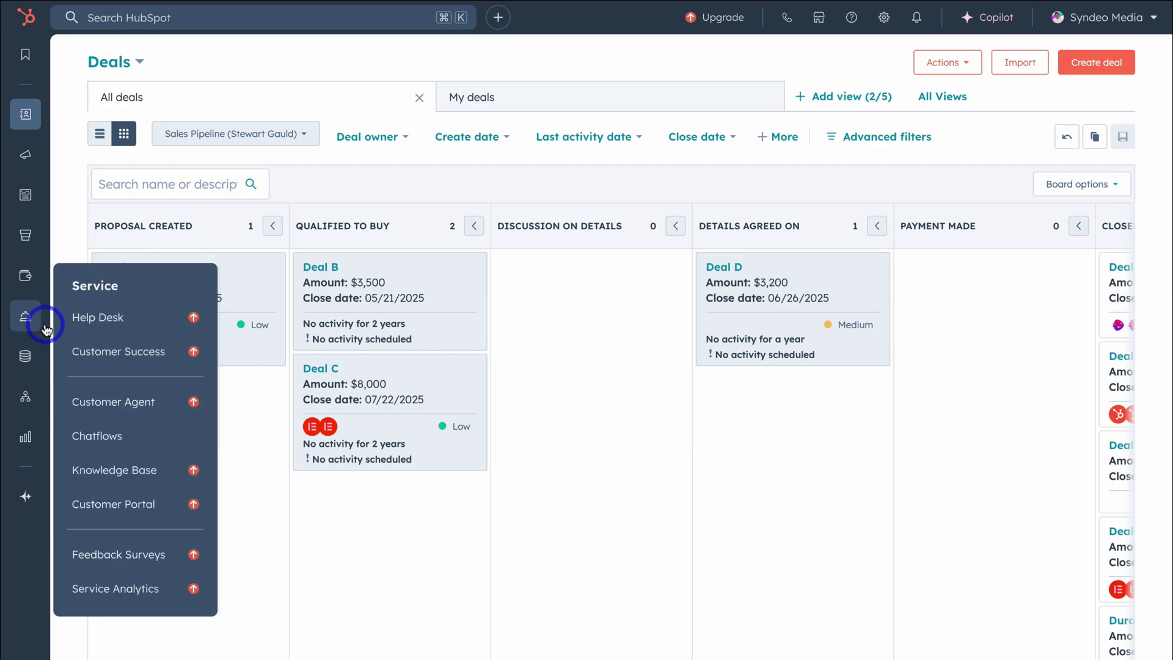
mouse_move(28, 282)
mouse_move(28, 240)
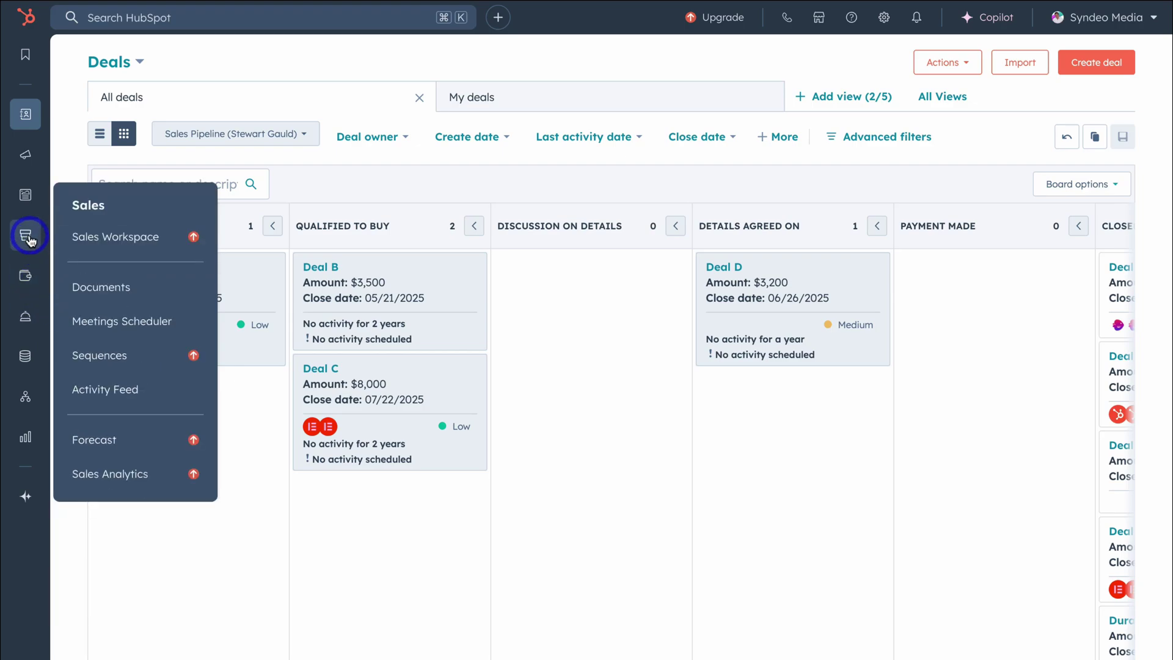
mouse_move(27, 166)
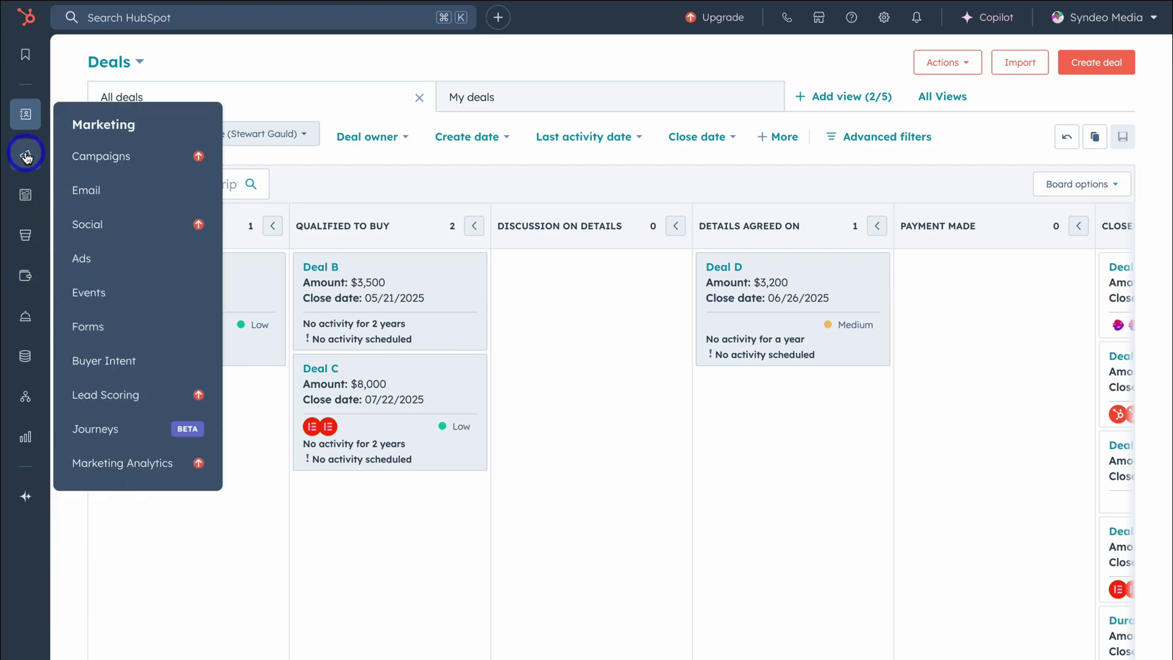
mouse_move(27, 123)
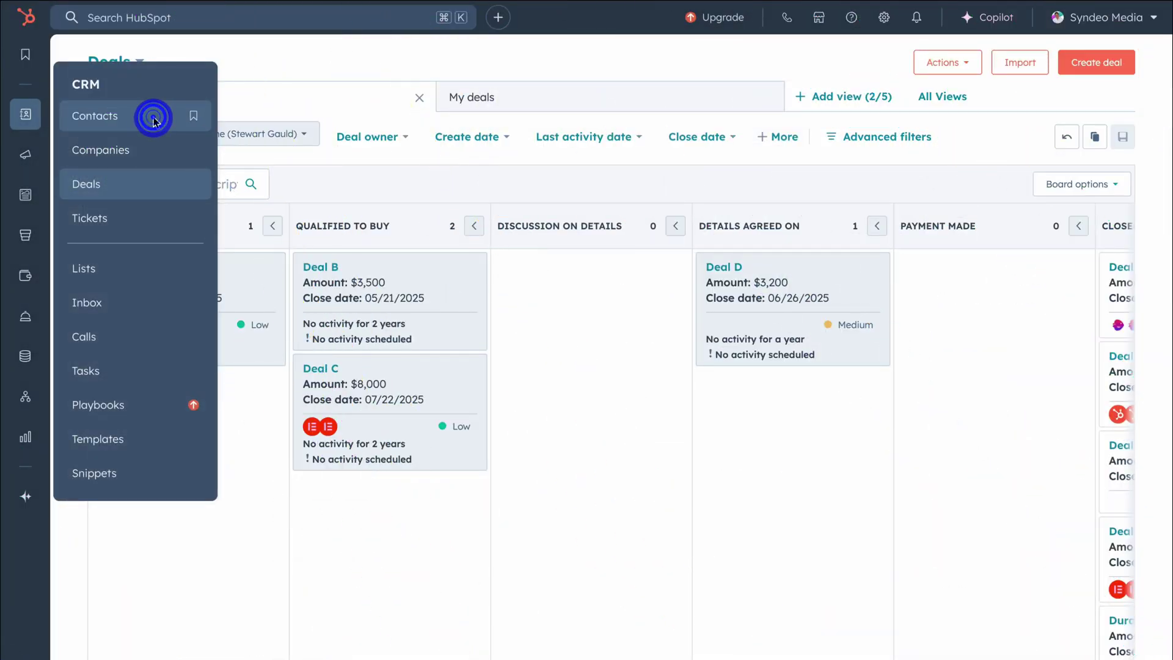
Step: Open the Contacts list and look at the Email column's options
click(153, 119)
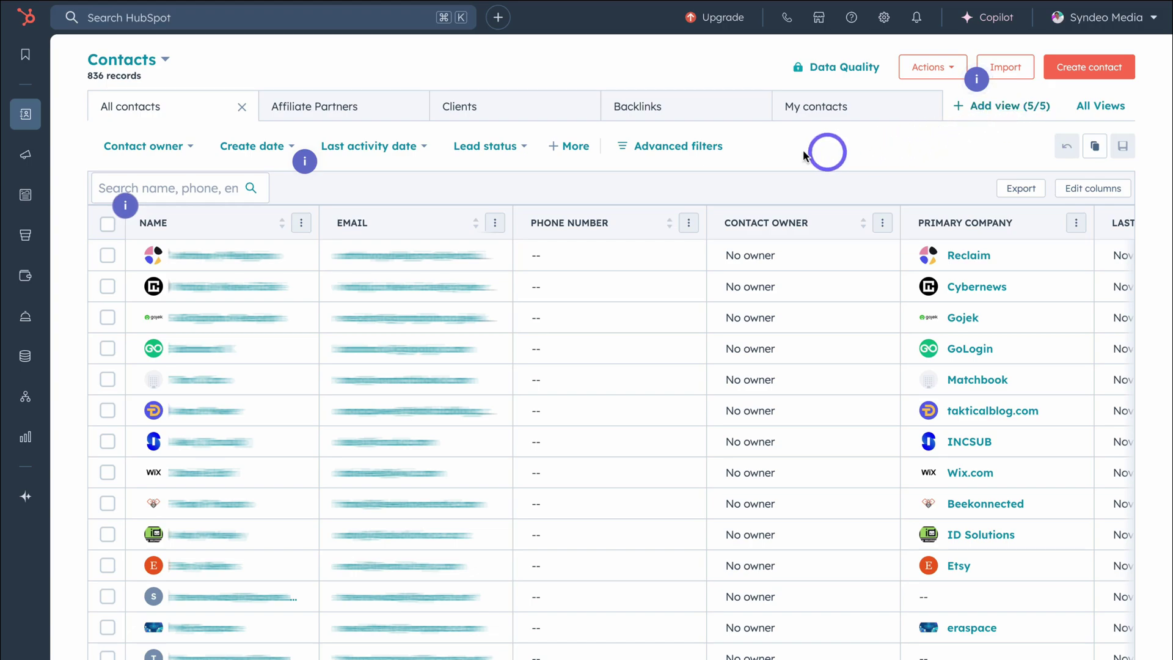
click(495, 224)
click(652, 186)
Step: Review the contacts table's column chooser and close it without changes
click(1078, 190)
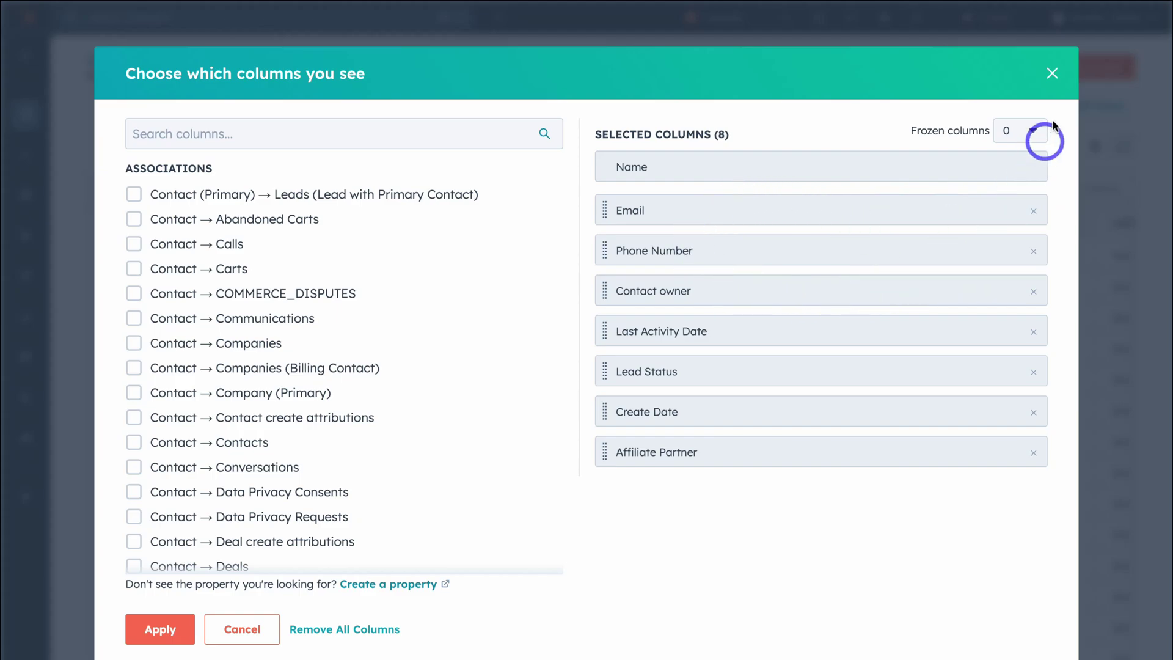
click(1051, 76)
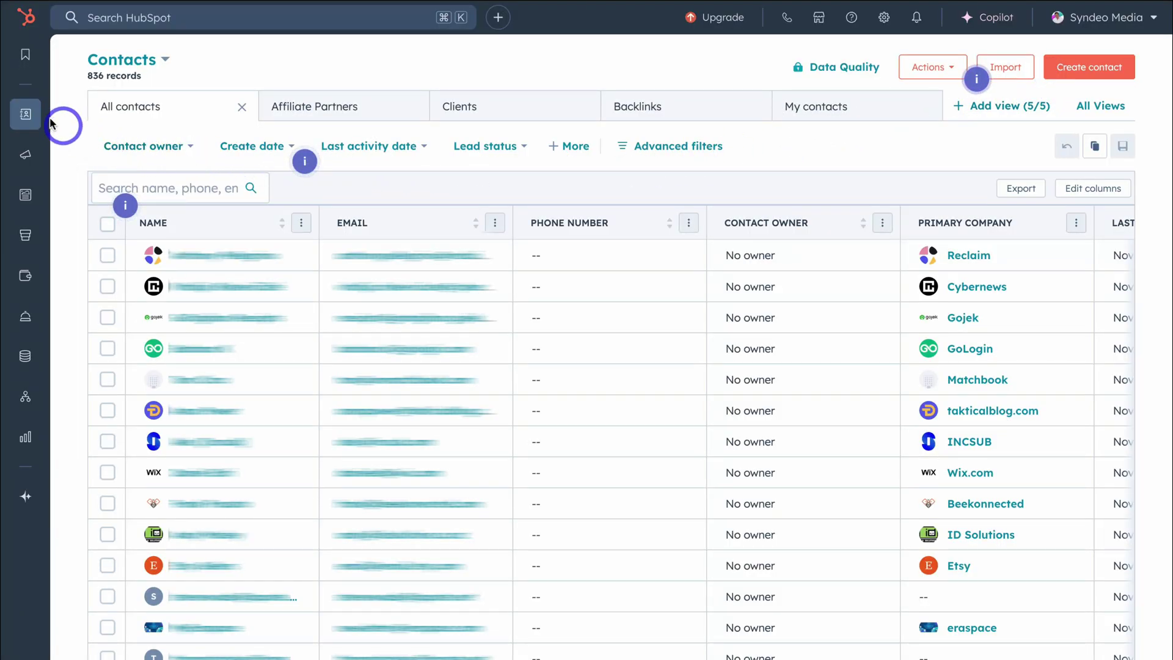
click(26, 114)
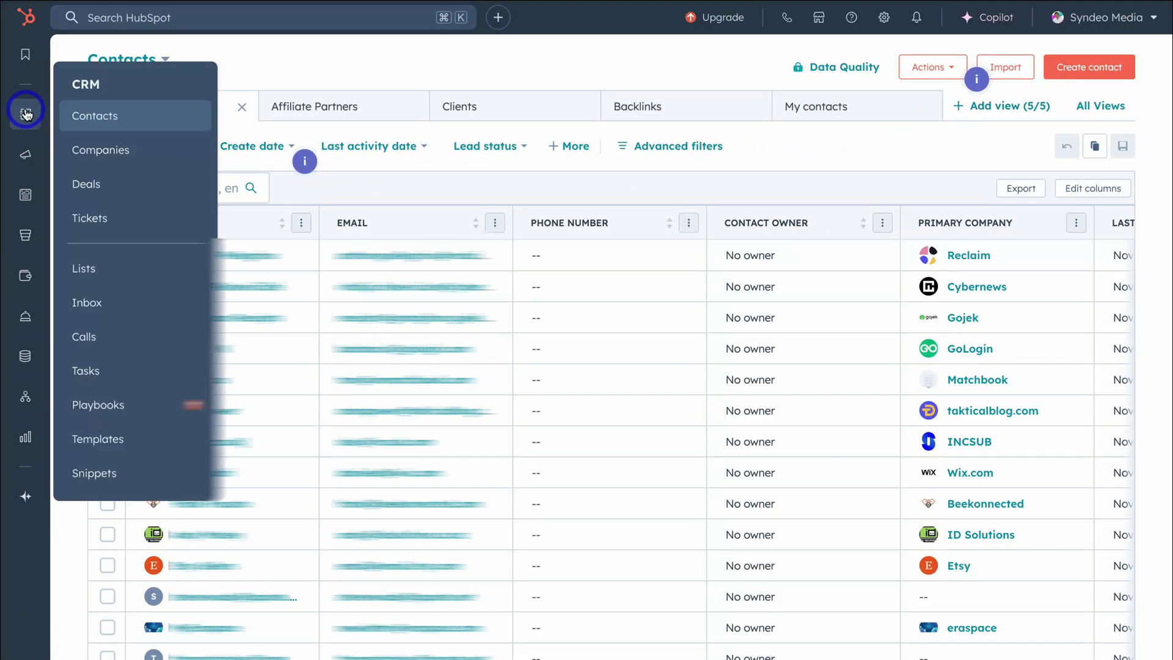
Step: Preview Cybernews in the Companies list, then open the Reclaim company record
click(163, 154)
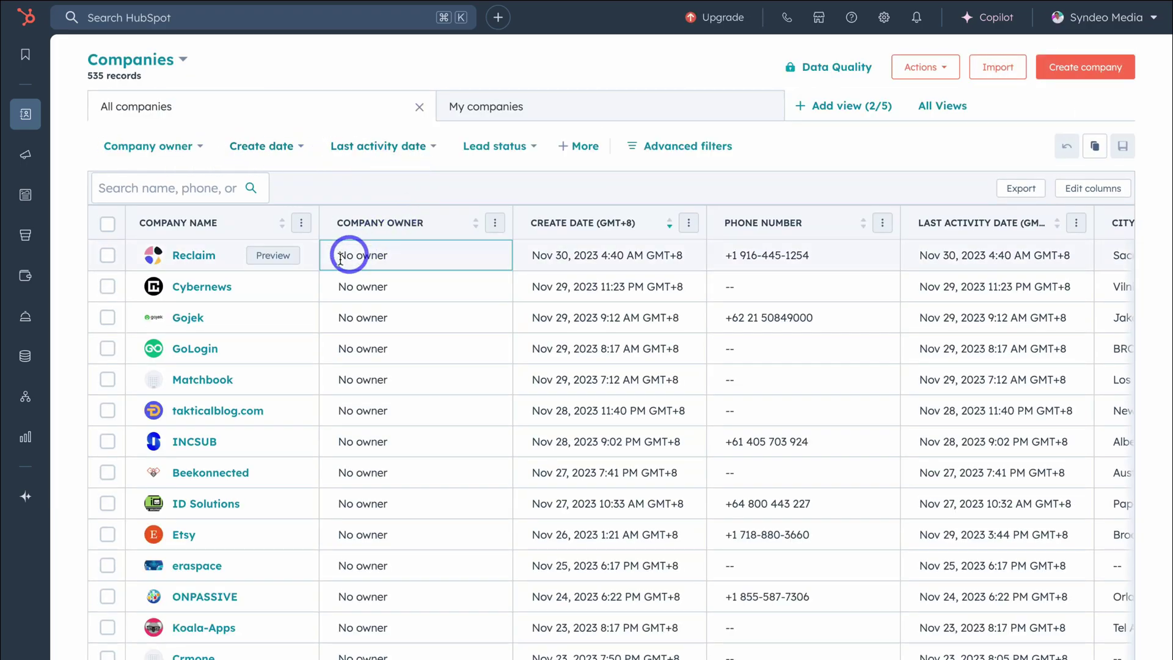
click(266, 287)
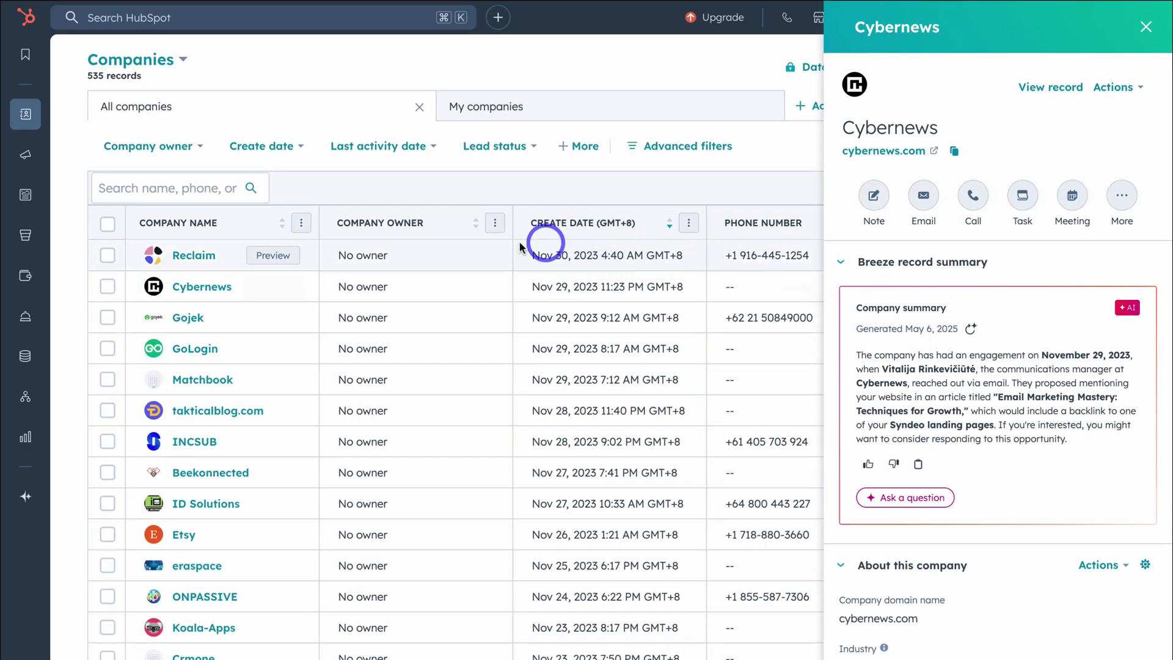
click(212, 256)
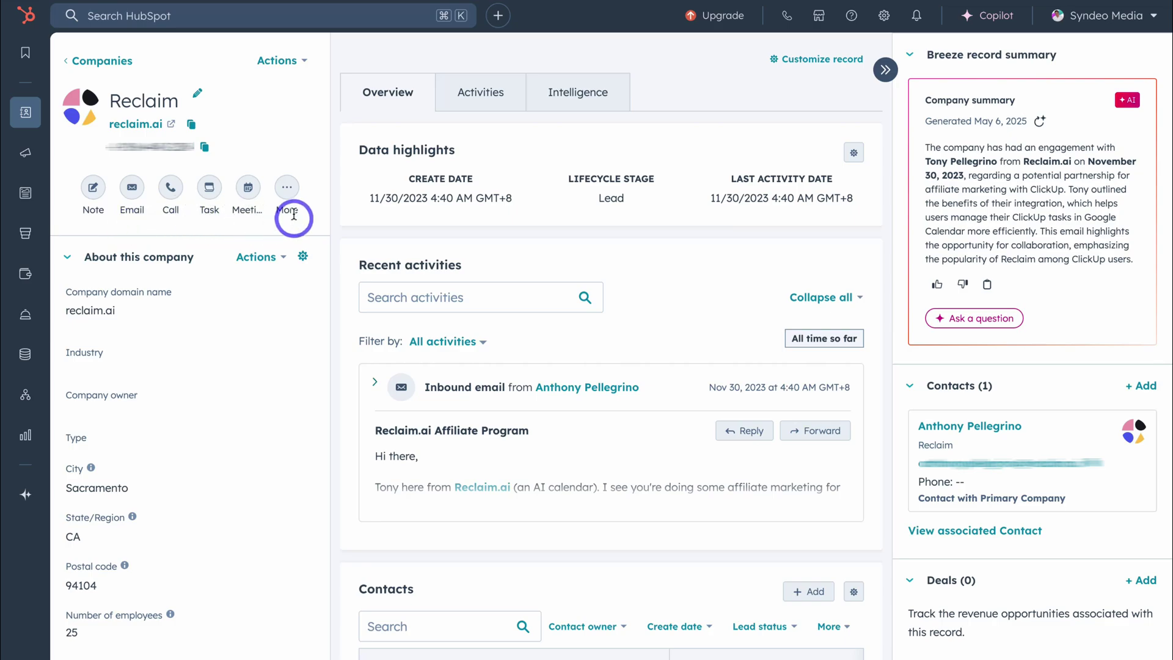
click(287, 188)
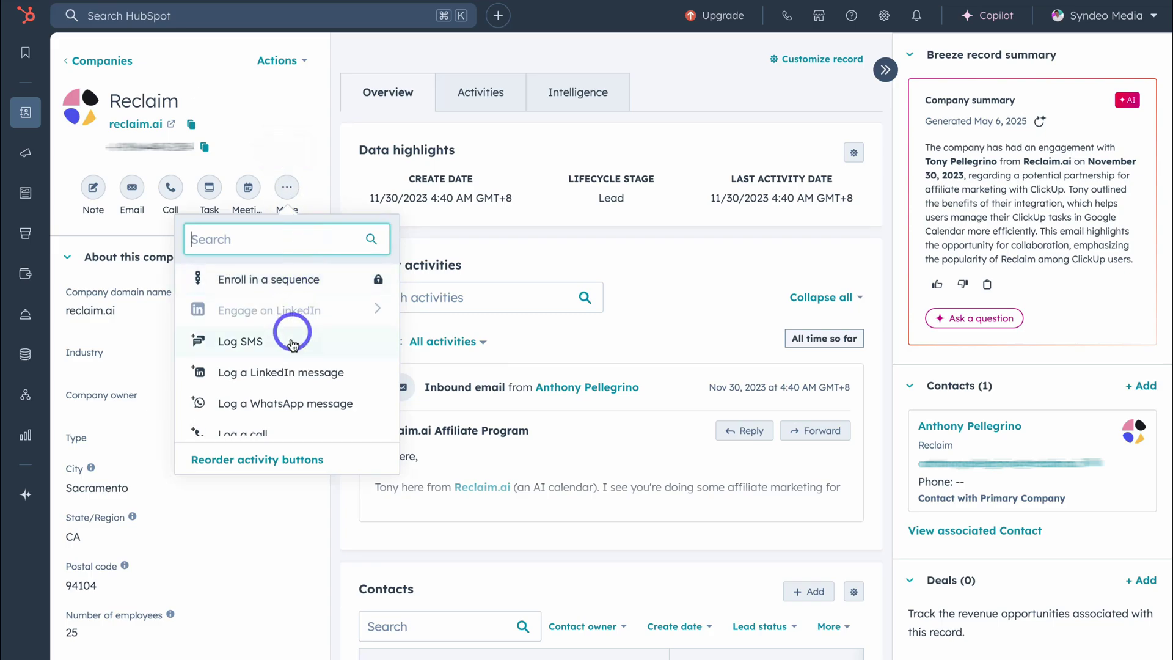
scroll(292, 345, down, 5)
scroll(293, 350, up, 5)
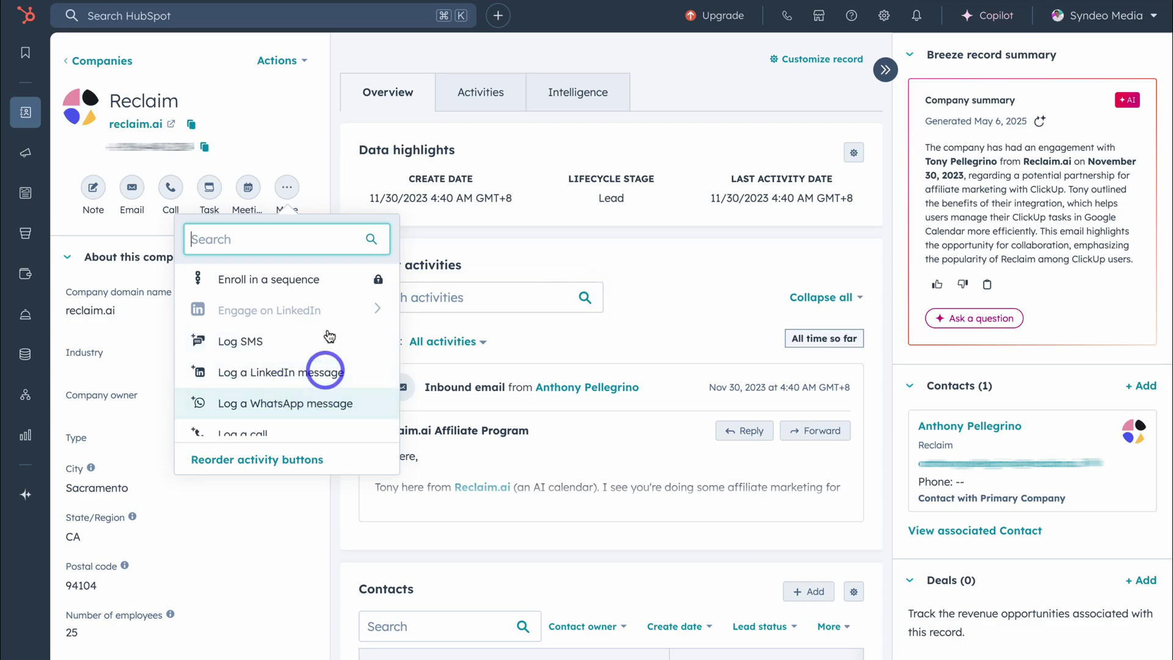
click(308, 134)
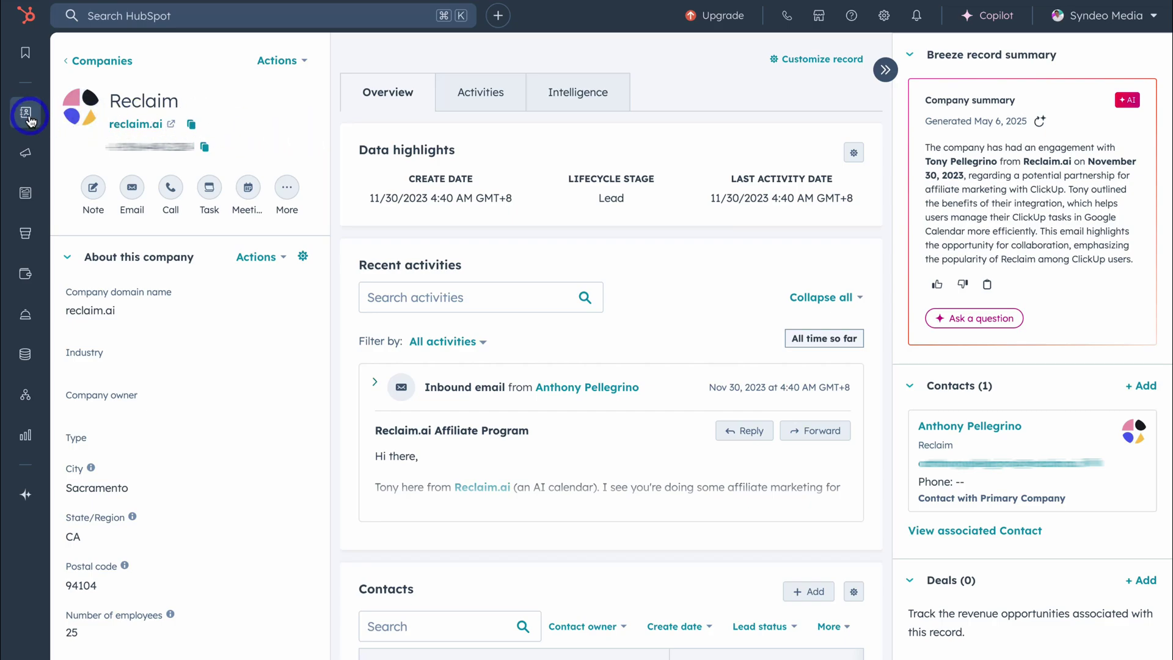
mouse_move(30, 119)
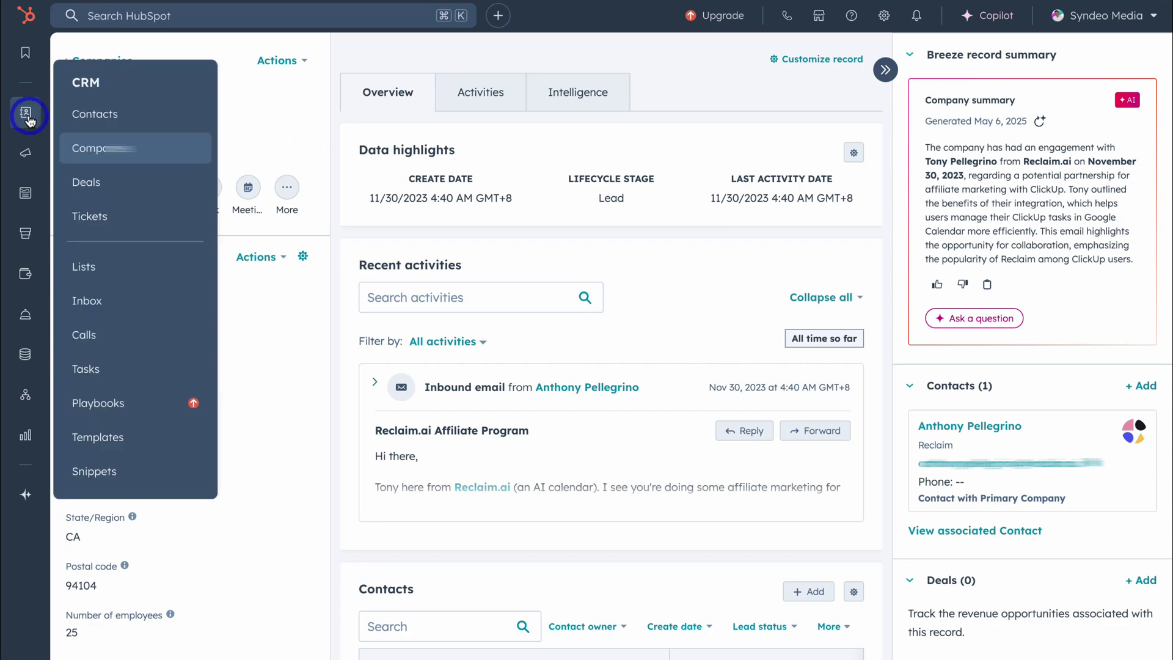
Step: Drag Deal C through Discussion on Details into Details Agreed On on the Deals board
click(144, 182)
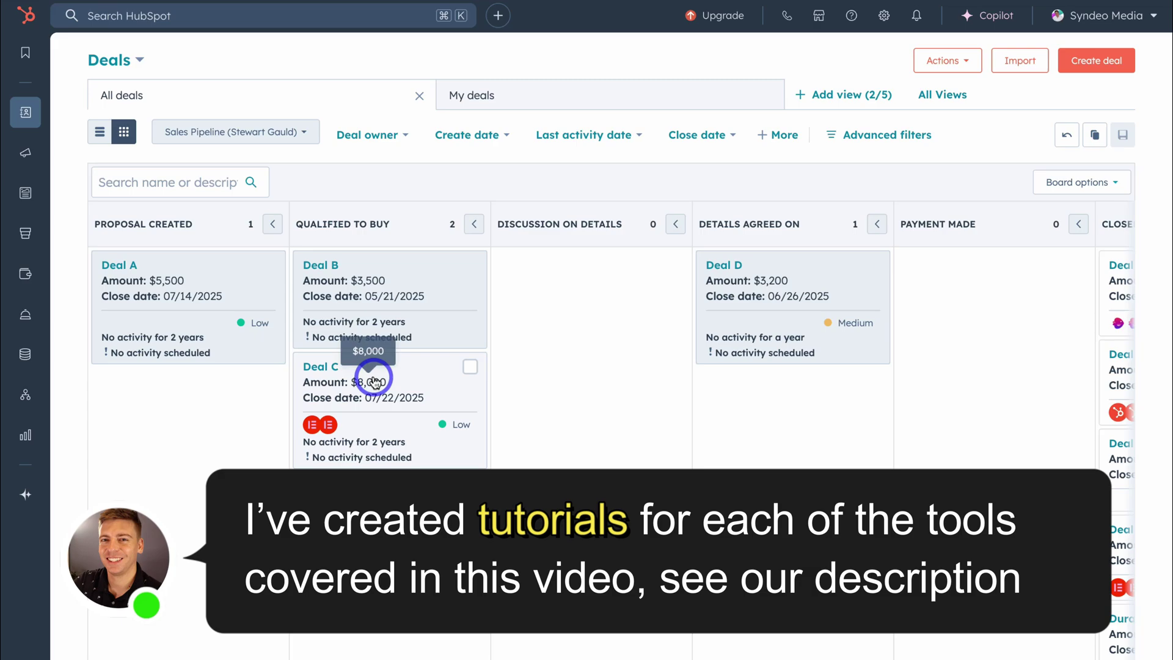
drag(374, 382, 574, 285)
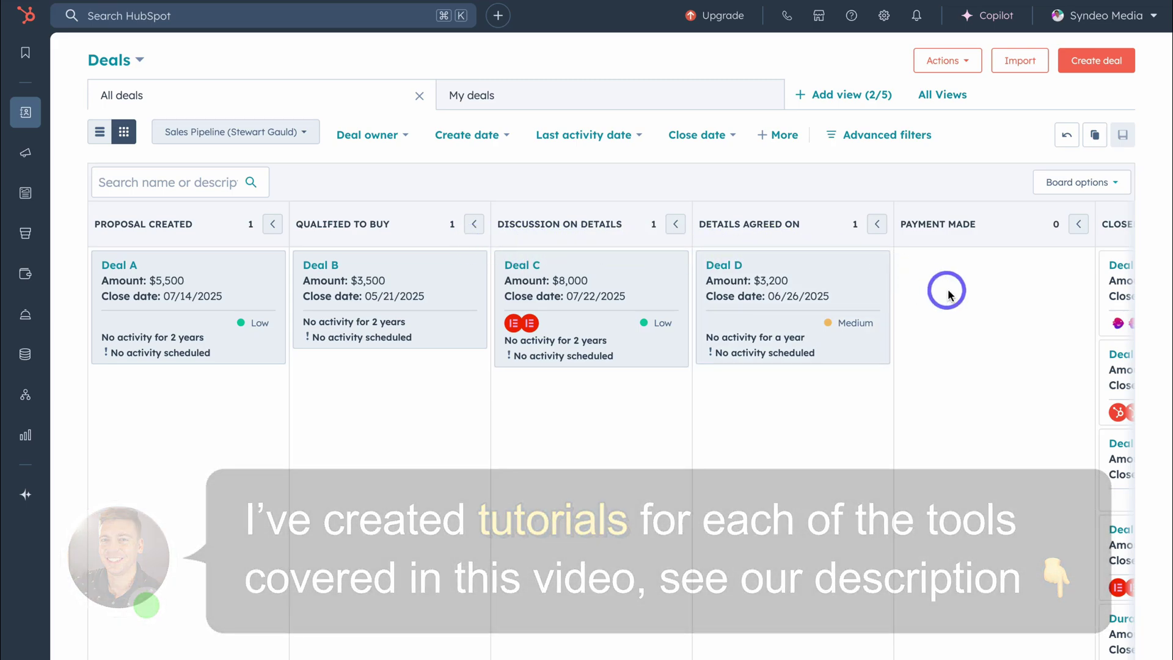
scroll(947, 288, right, 5)
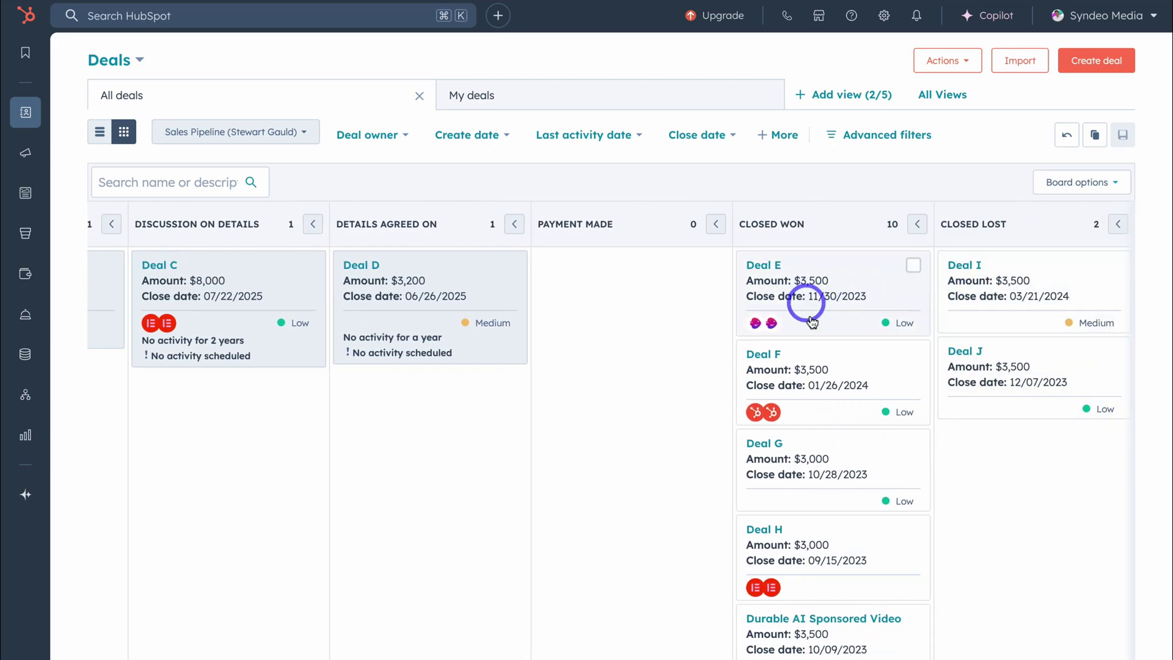
drag(271, 278, 620, 293)
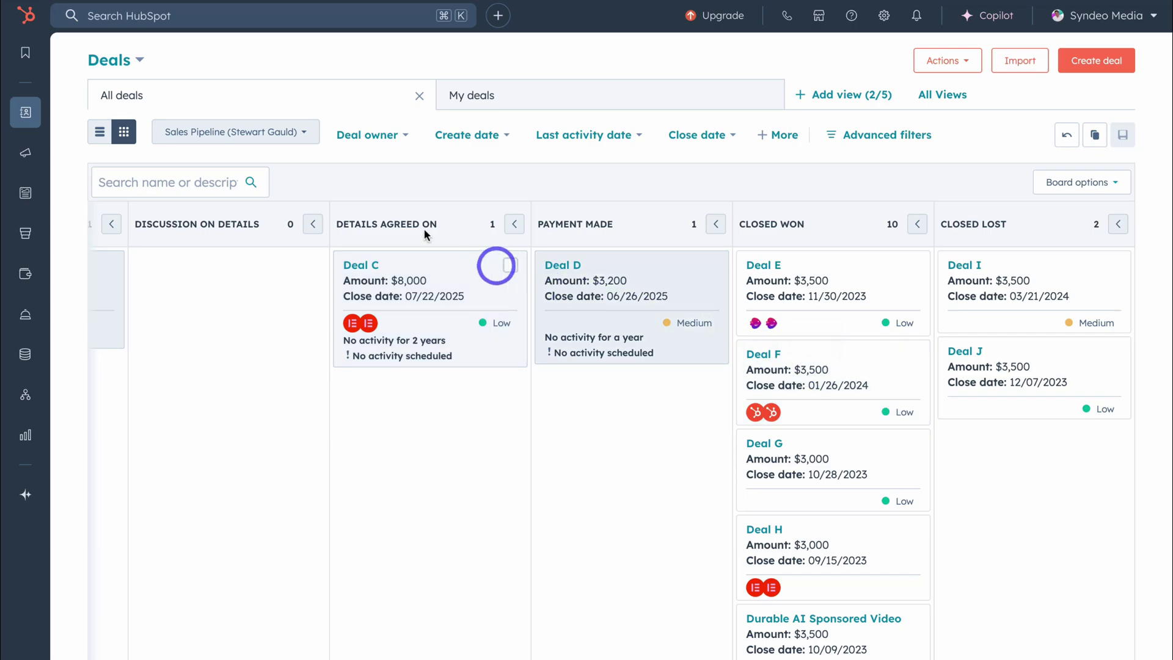
click(293, 131)
Step: Reorder the pipeline stages so Discussion on details sits below Details agreed on
click(221, 246)
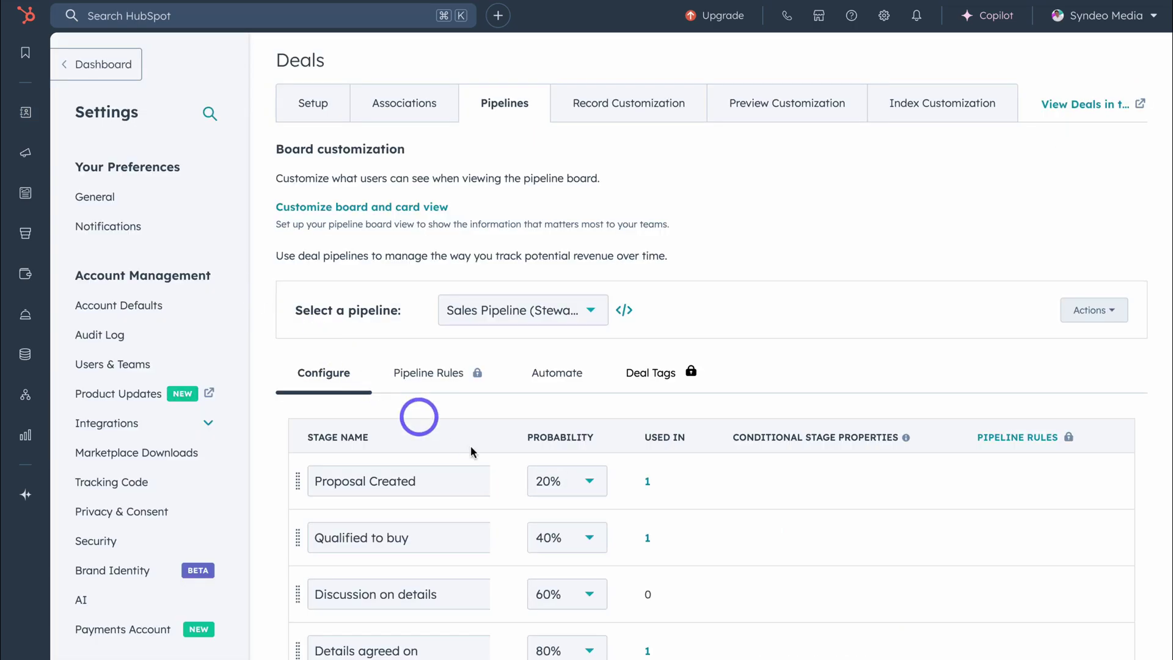
scroll(420, 413, down, 4)
drag(297, 373, 293, 440)
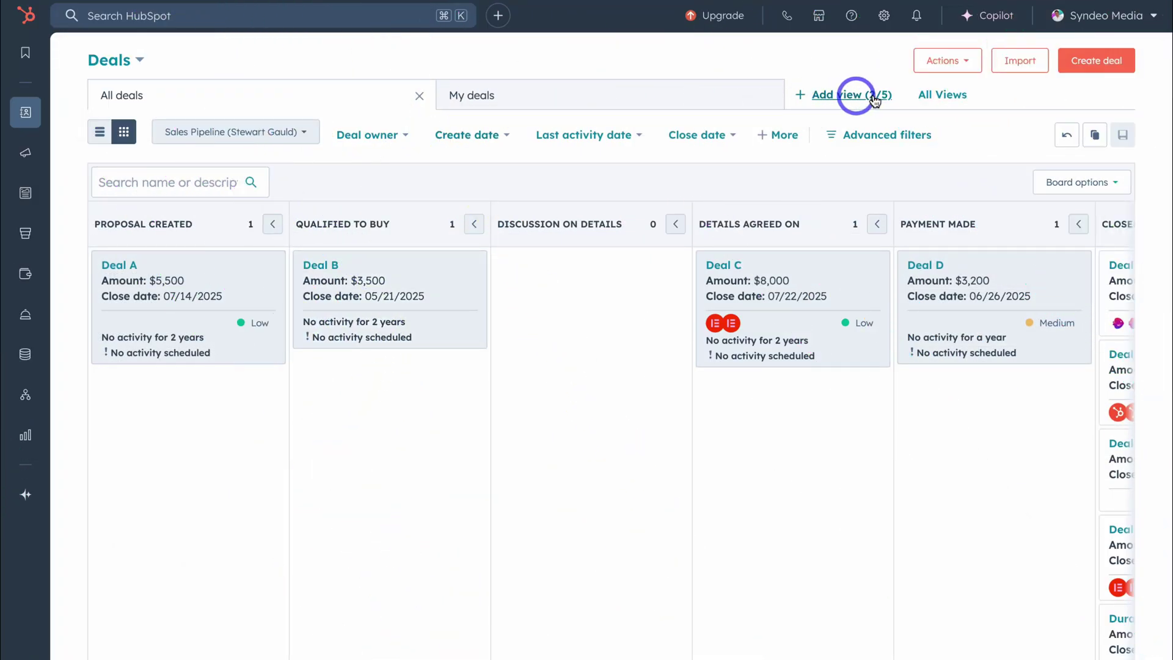
Step: Switch the deals to list view and back to board, then start a new deal
click(95, 133)
click(123, 146)
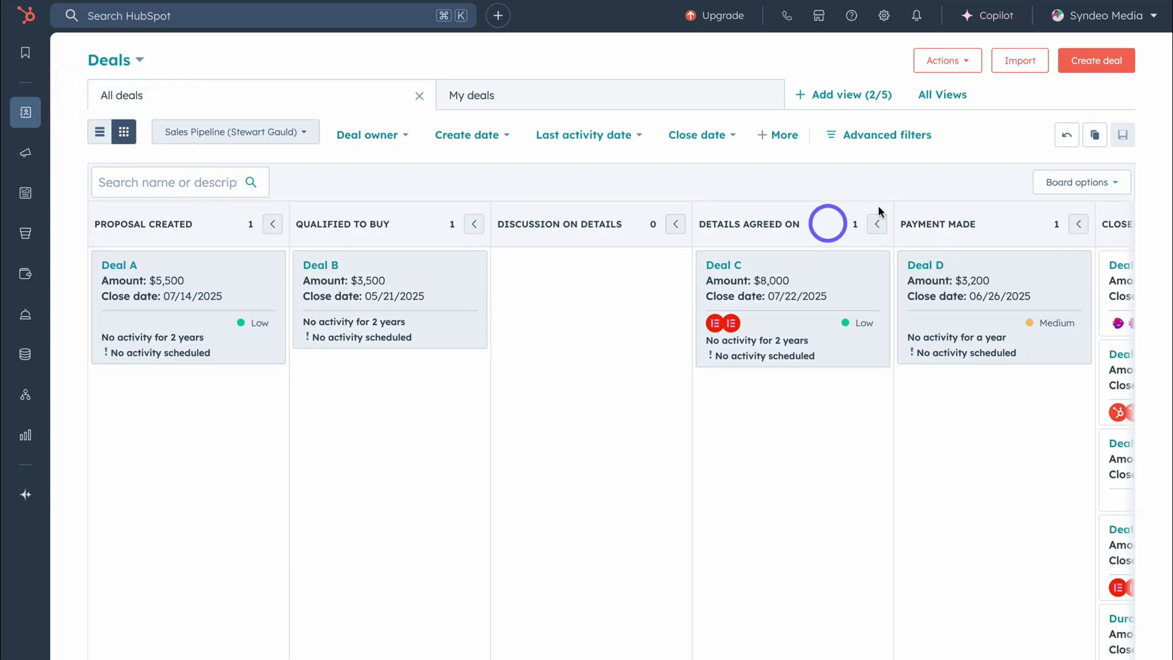
click(1094, 59)
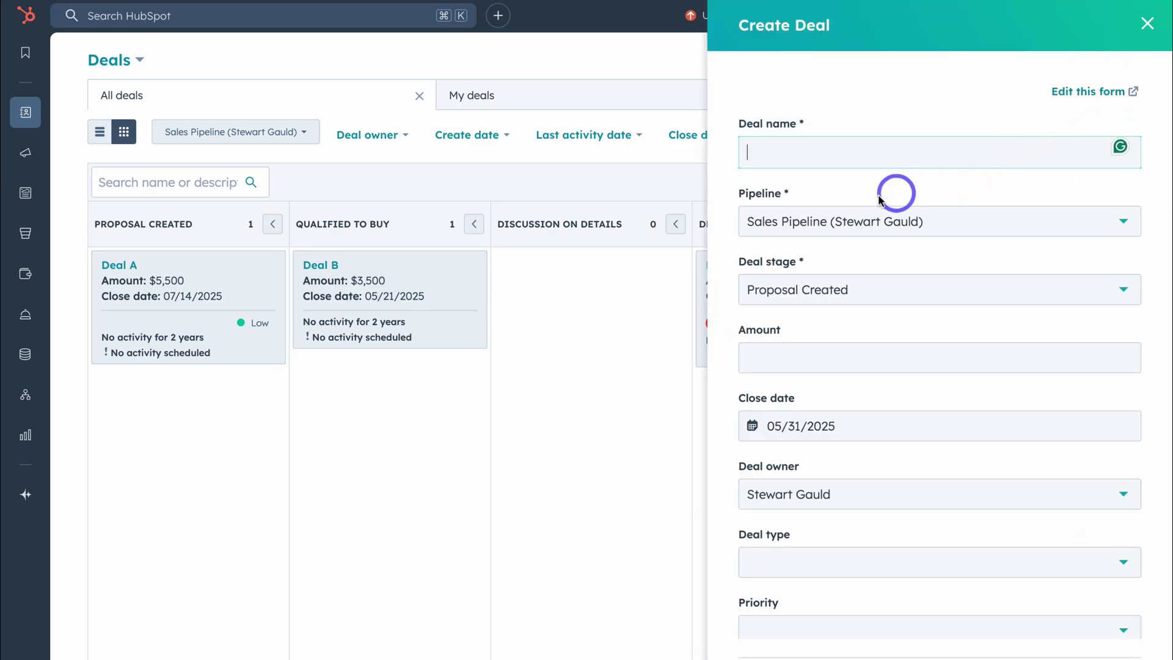
Step: Keep the new deal in the sales pipeline, review its fields, and close the form unsaved
click(946, 227)
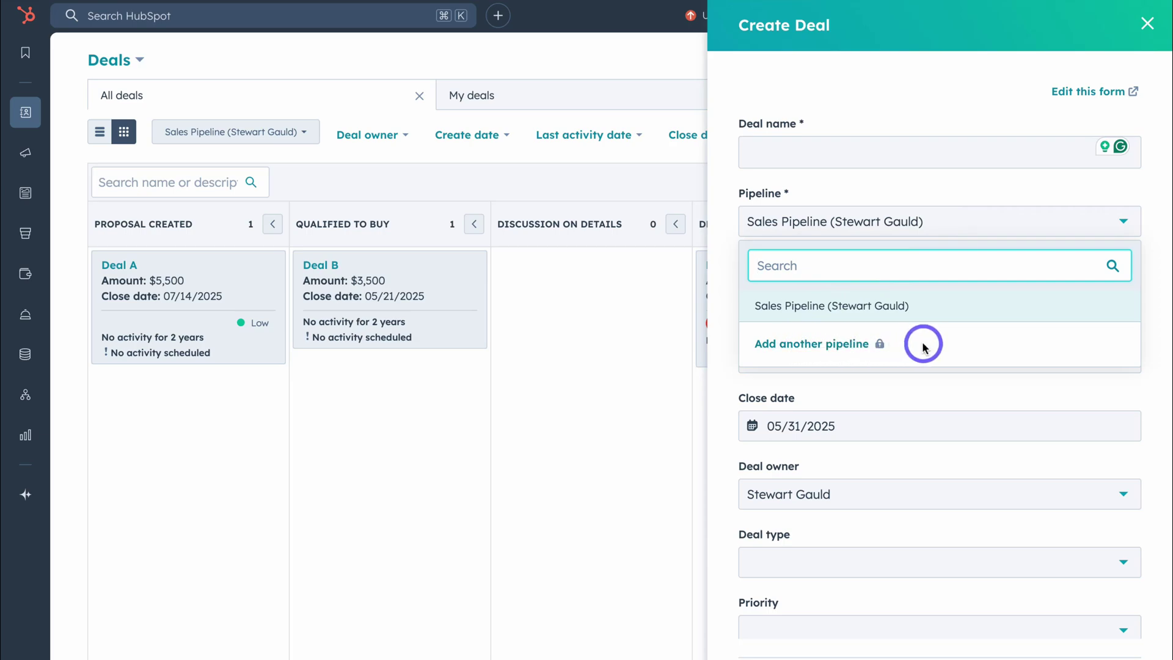
click(865, 305)
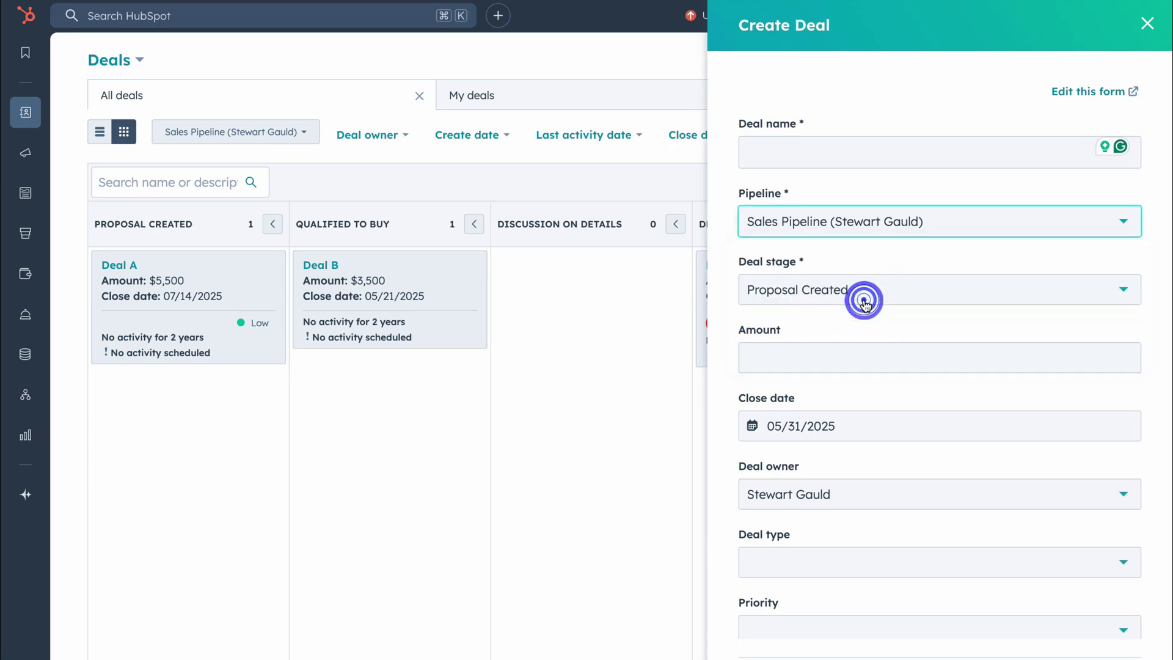
scroll(883, 354, down, 6)
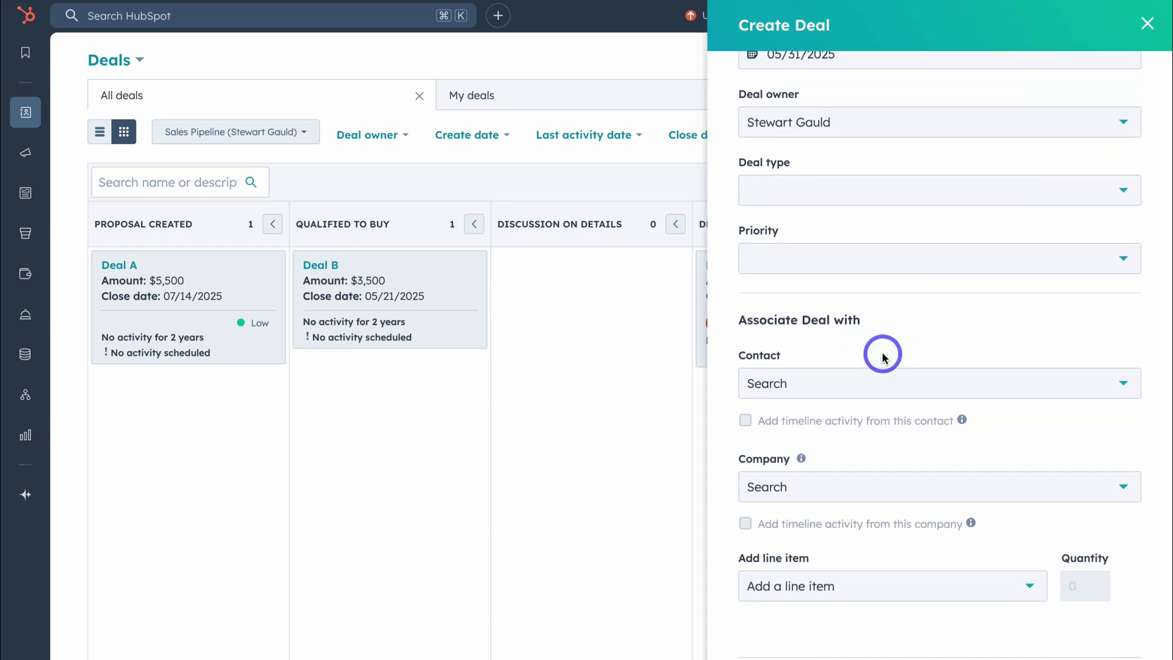
scroll(882, 356, up, 6)
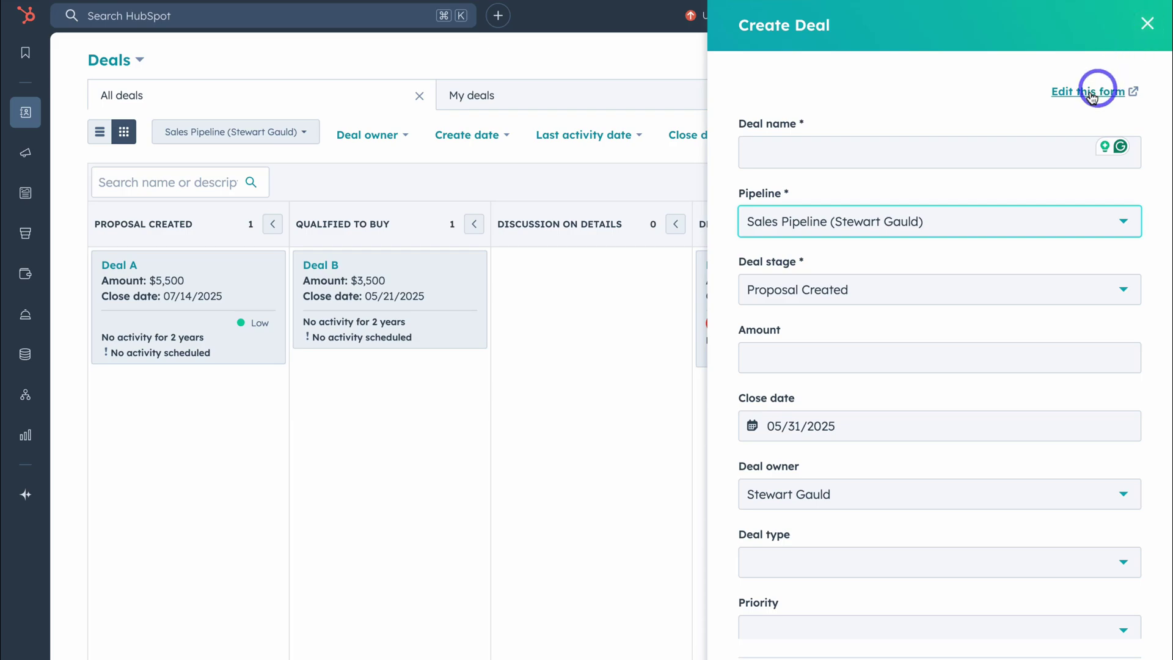
click(1146, 24)
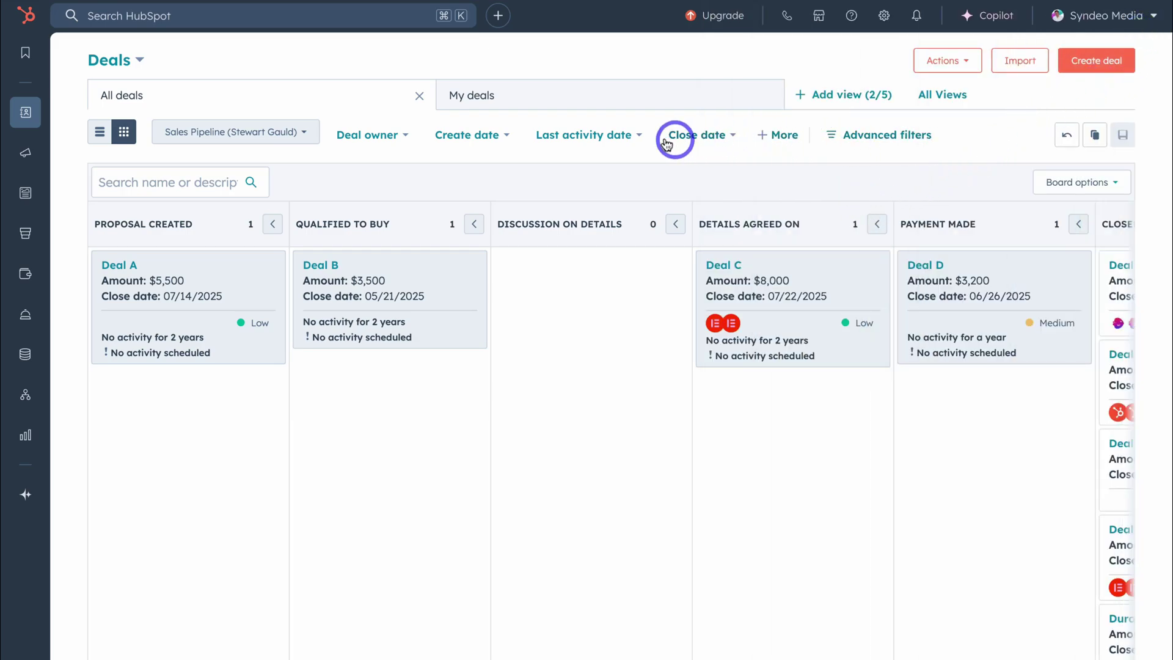
Step: On the Tickets board, move Website Issue to In Progress (Solving) and preview its details
click(23, 116)
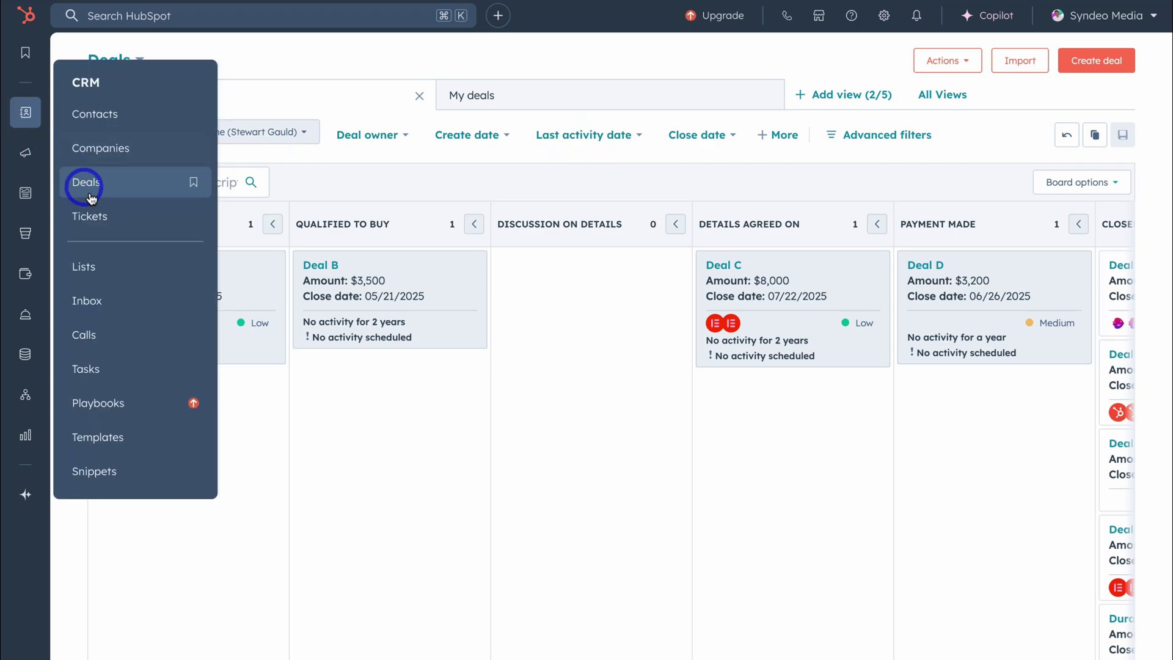
click(125, 219)
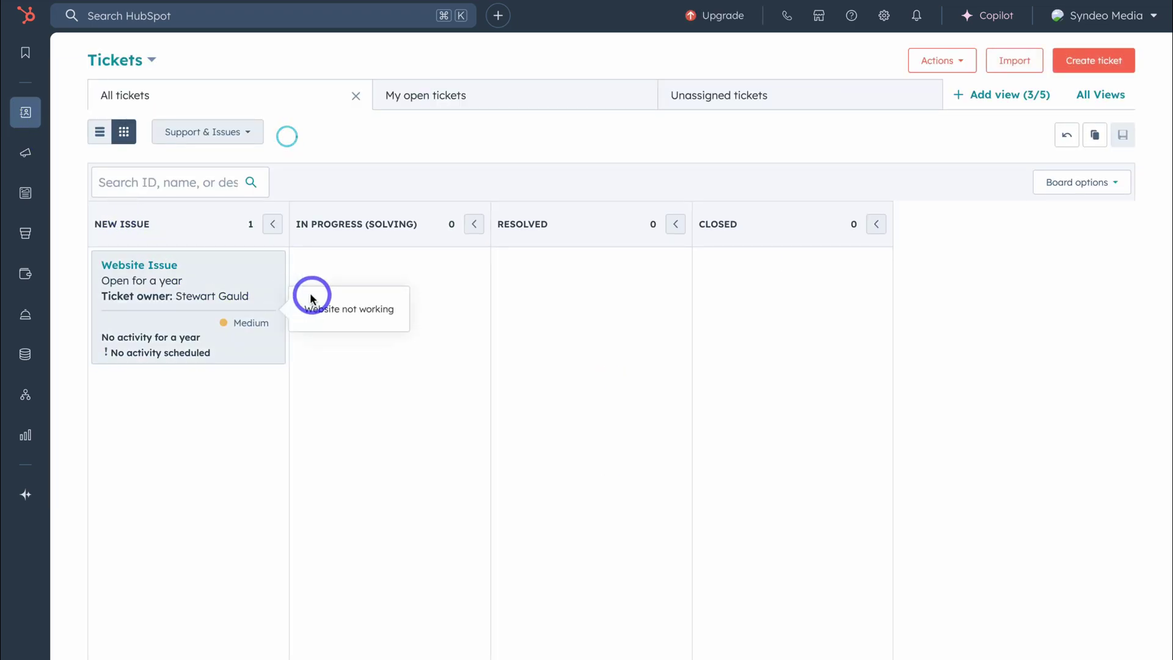
drag(230, 269, 421, 269)
click(418, 269)
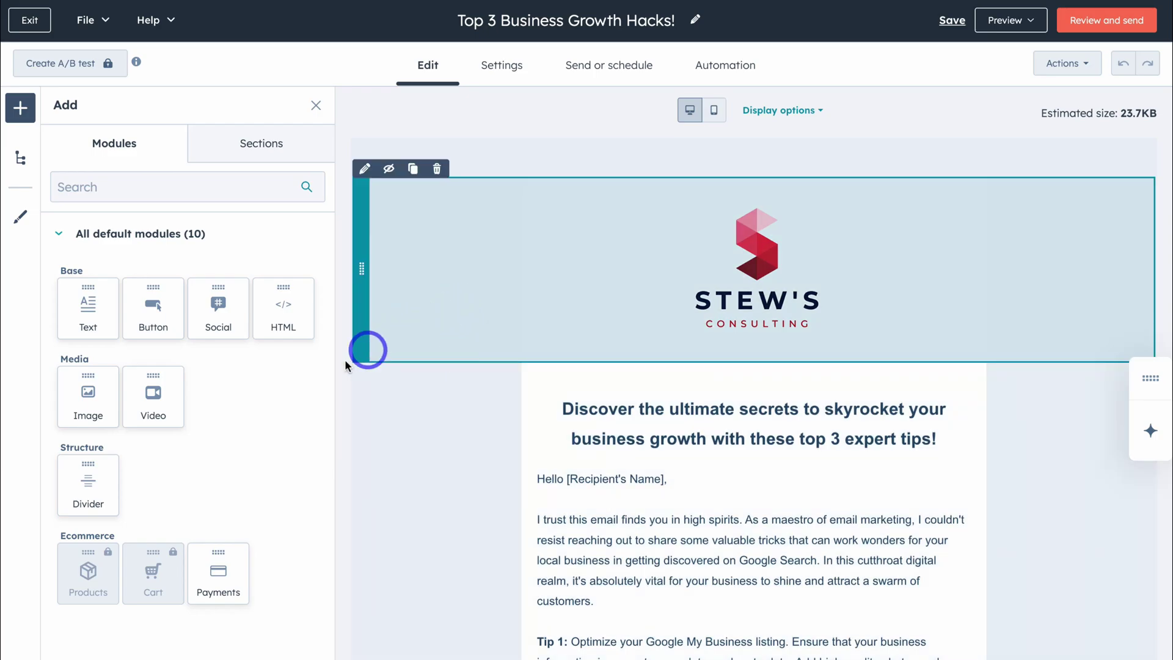
Step: Drag a Button module into the email beneath its main heading
scroll(420, 409, down, 8)
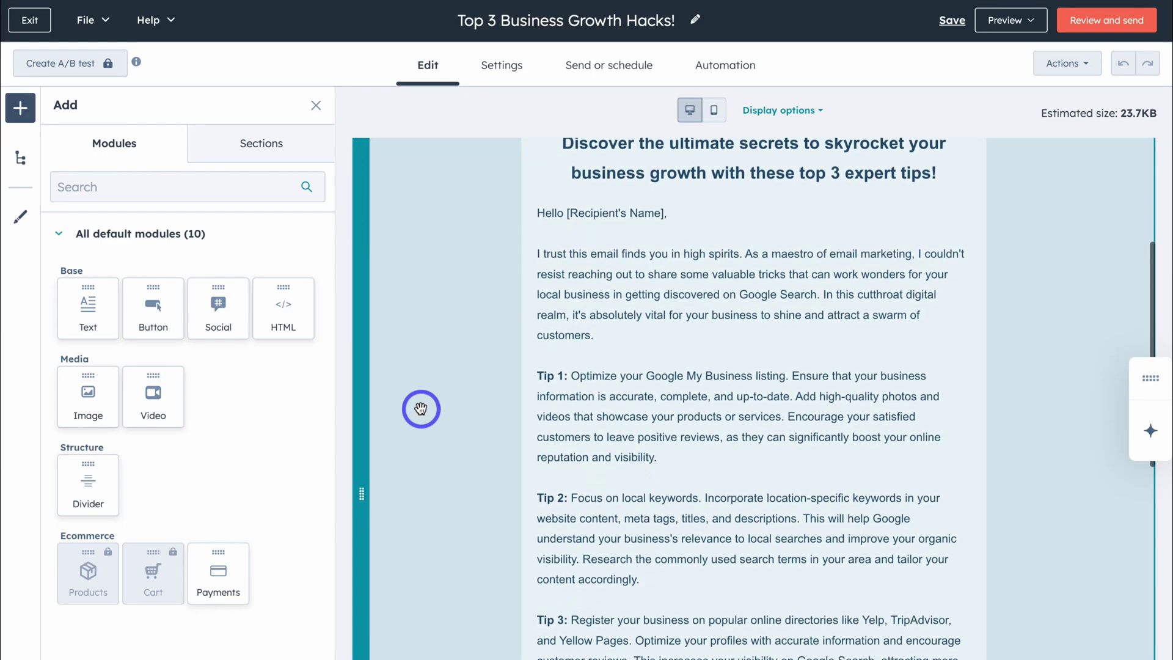
scroll(420, 409, down, 7)
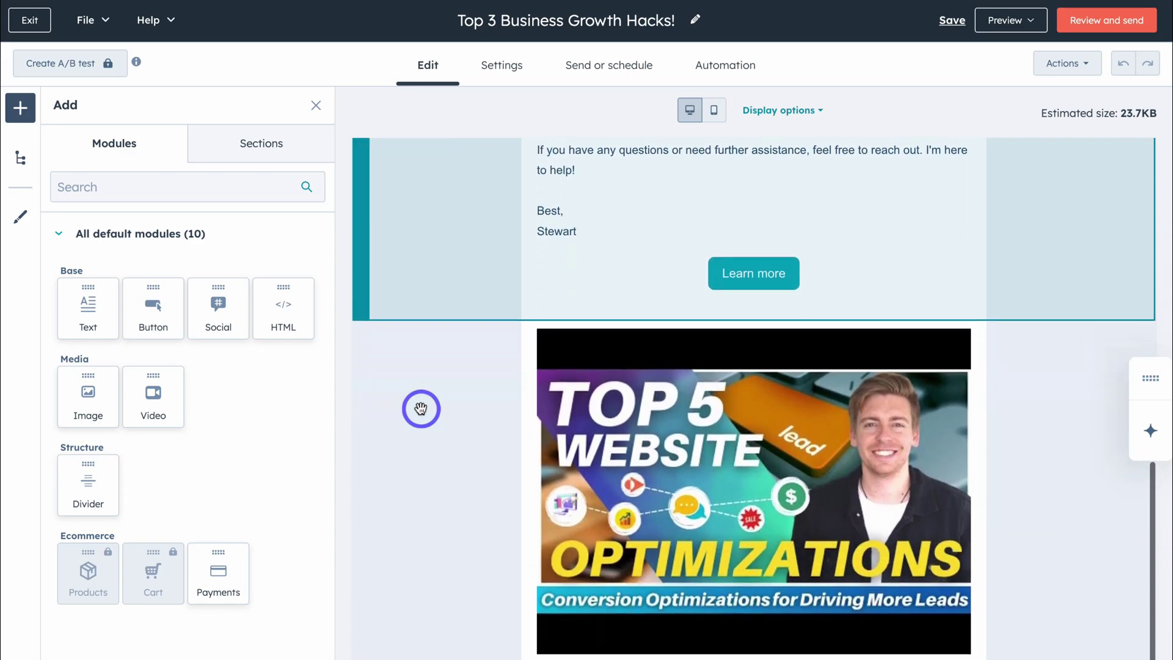
scroll(420, 409, up, 15)
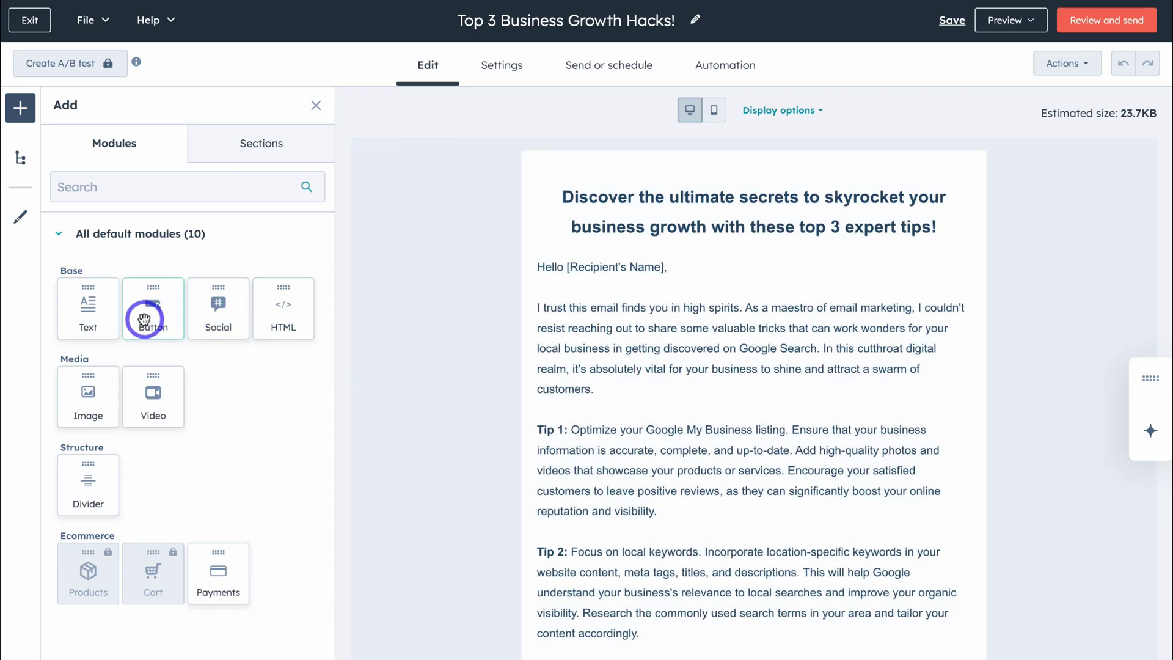
drag(144, 319, 707, 290)
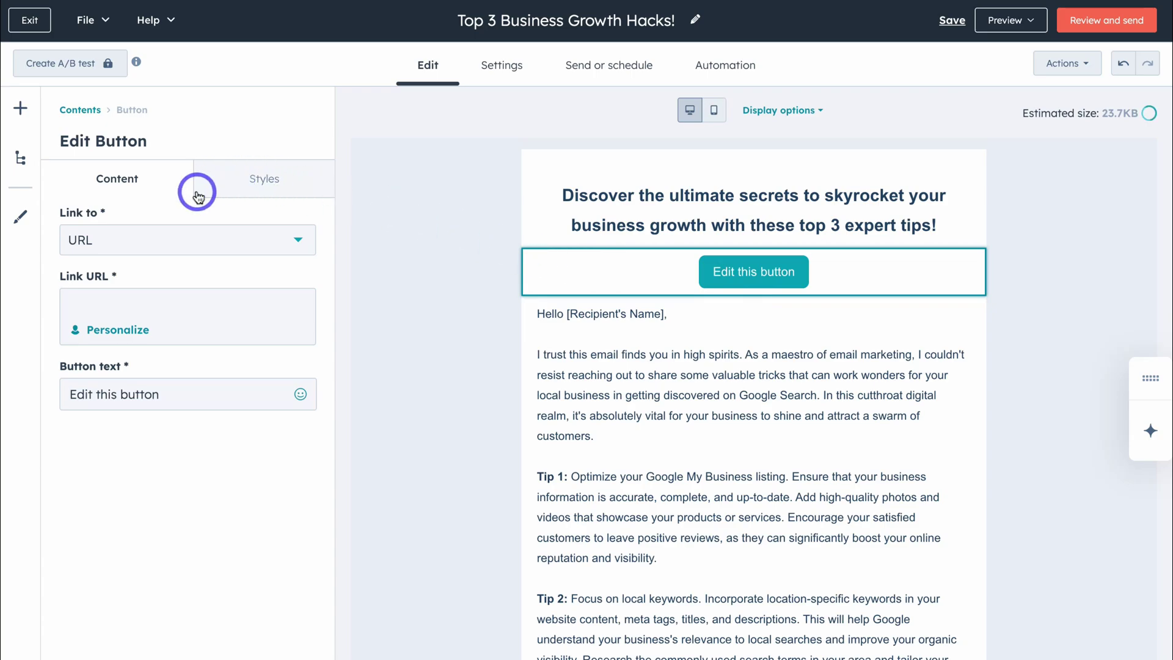
Step: Reopen the Add modules panel and scroll through the available modules
click(22, 110)
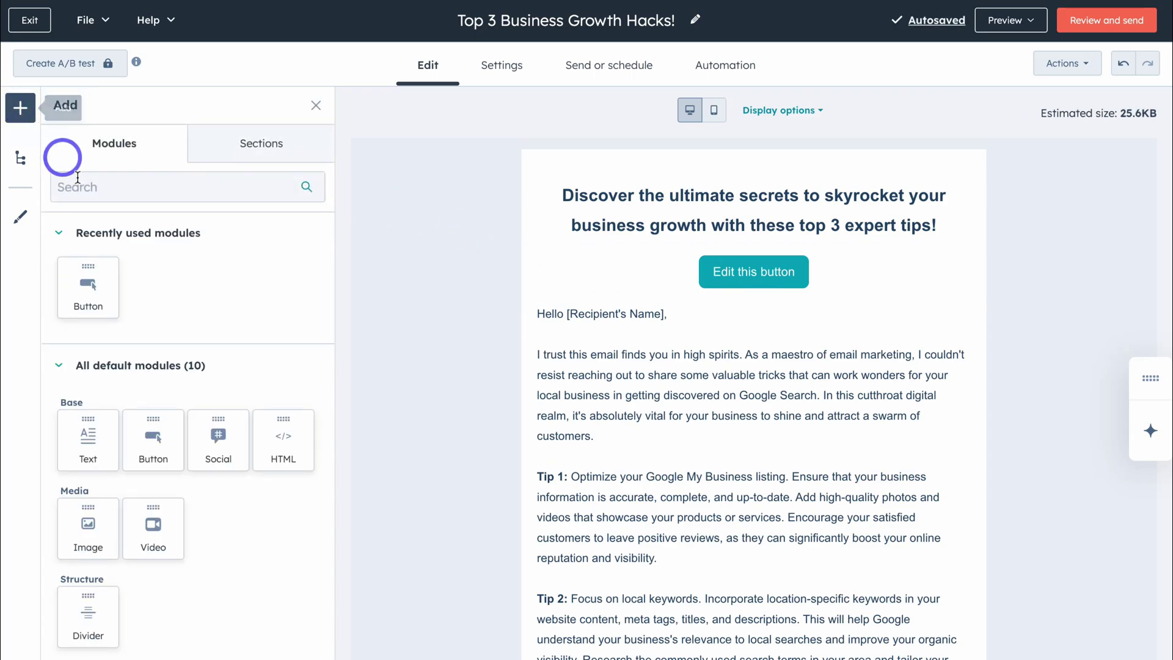
scroll(132, 328, down, 1)
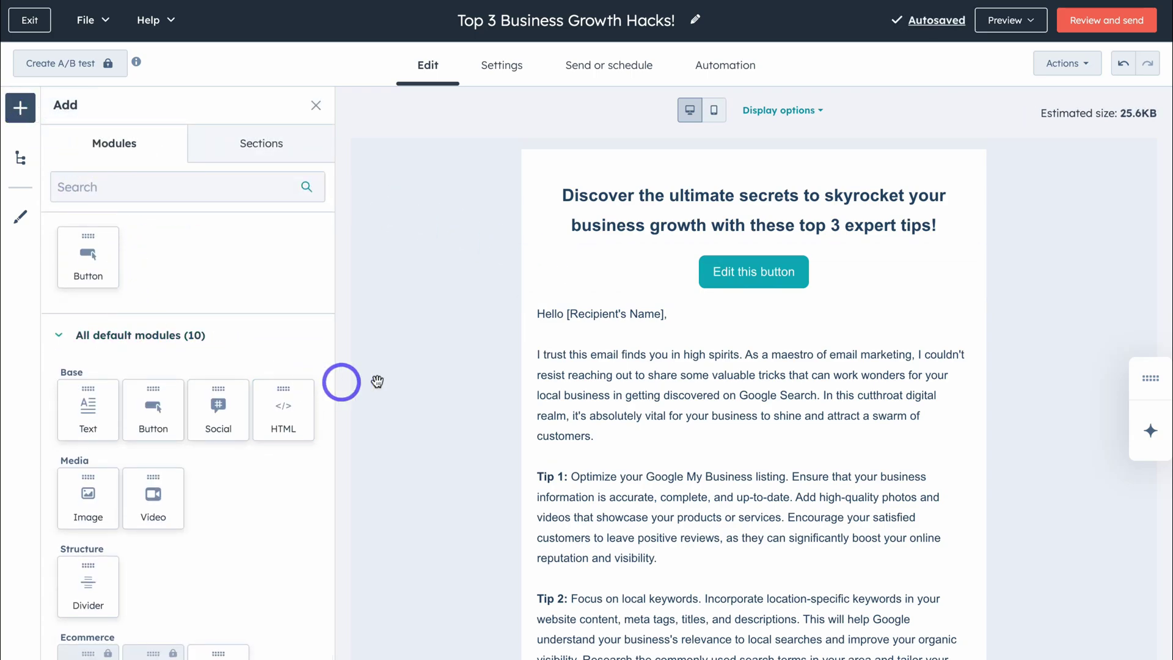
scroll(479, 381, down, 12)
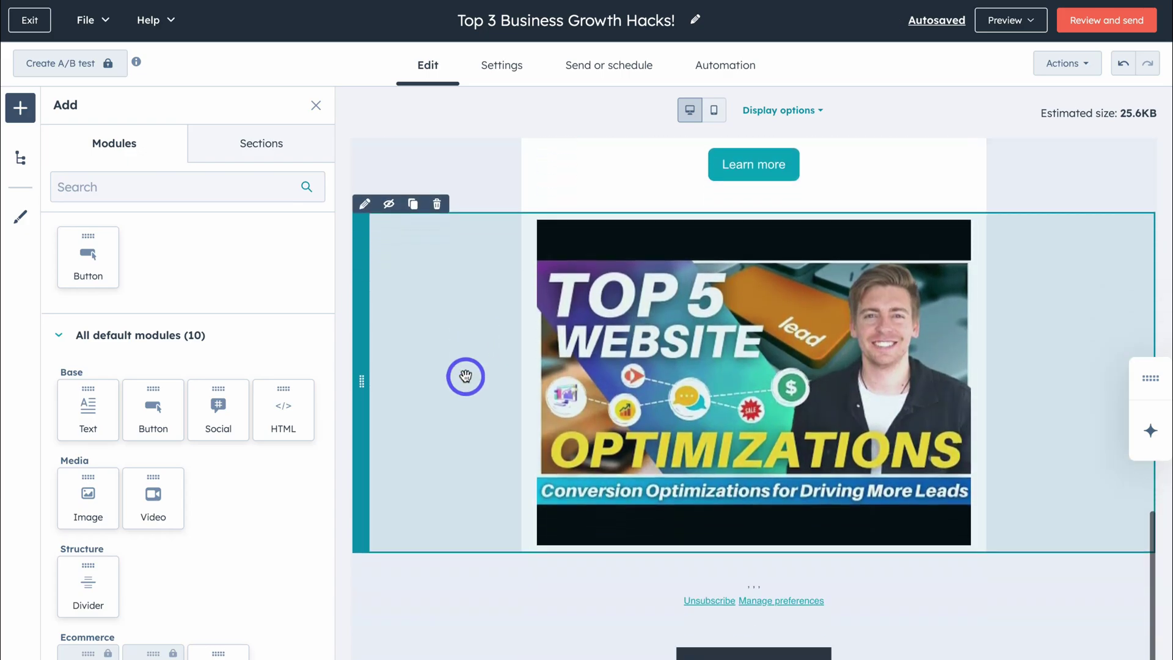
scroll(480, 406, down, 2)
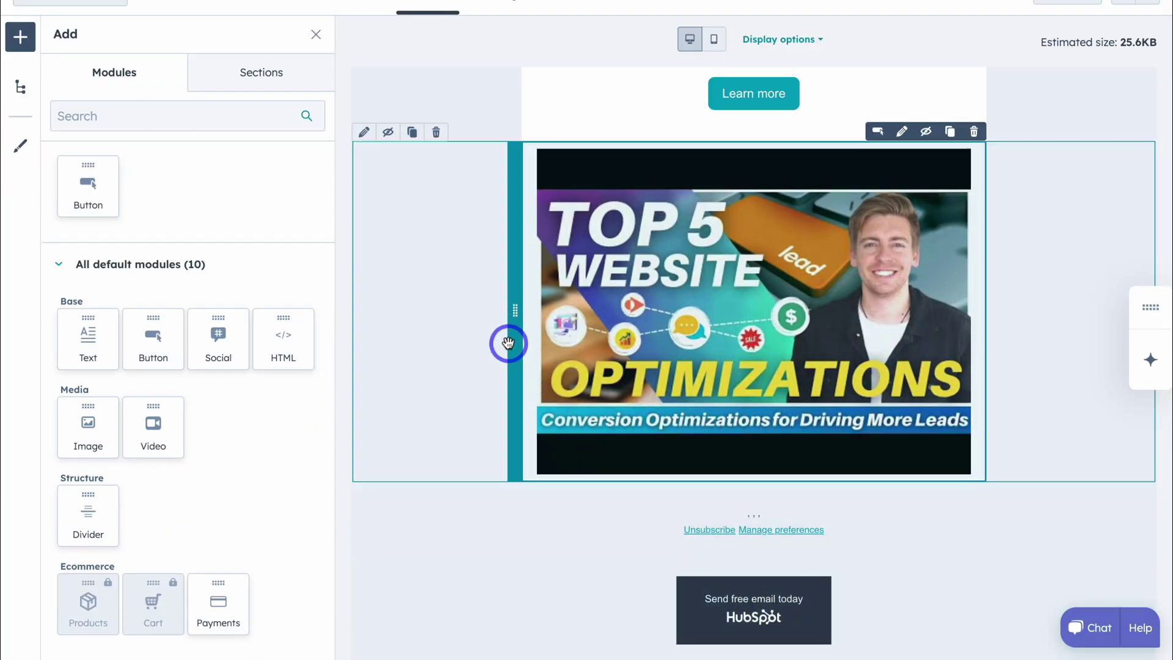
scroll(508, 343, up, 10)
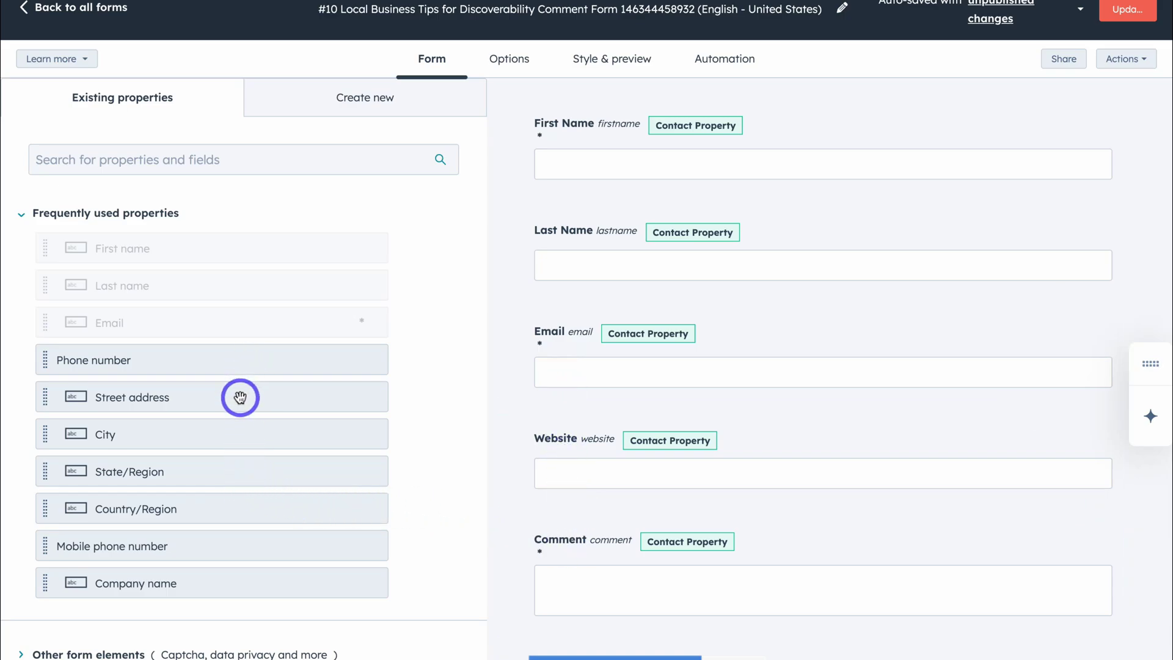
Step: Insert a Street address field below Last Name, then review the form's Options and Style & preview tabs
drag(240, 398, 645, 340)
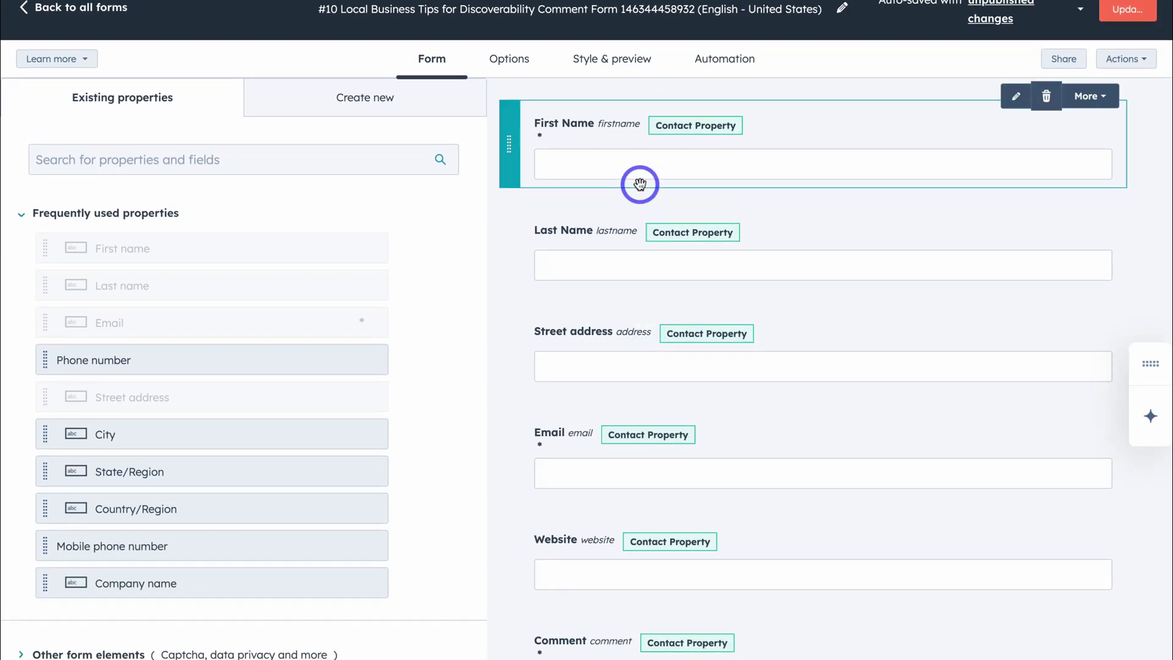
click(505, 66)
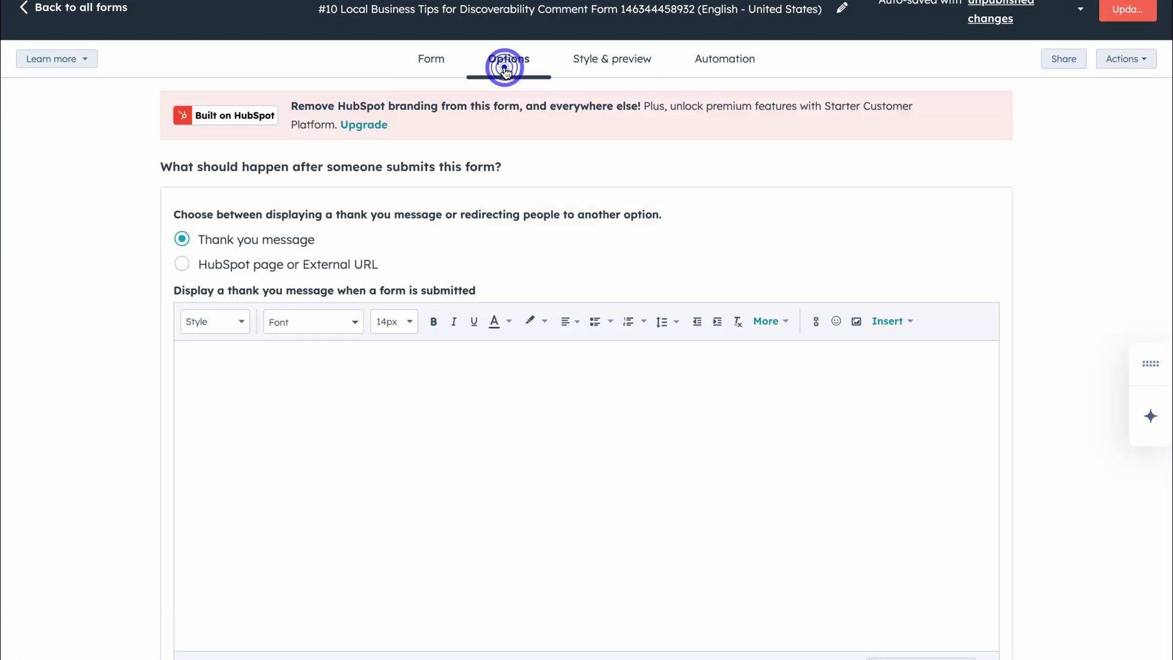
click(614, 69)
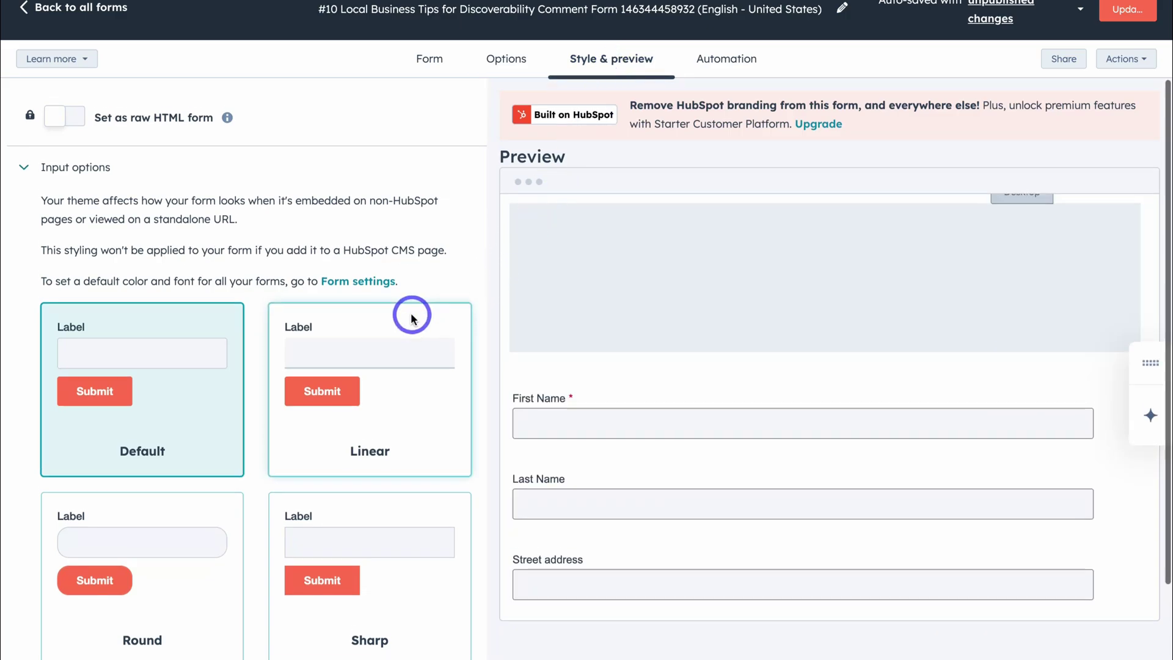
scroll(409, 310, down, 3)
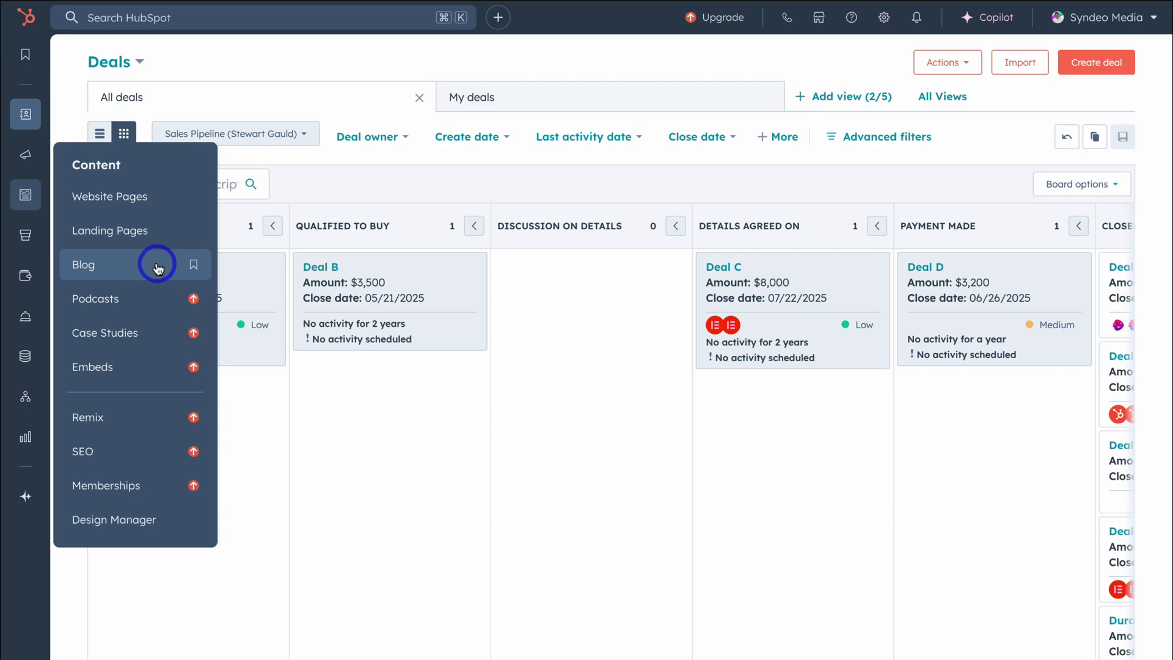
Step: Open the Home website page in the page editor
click(170, 201)
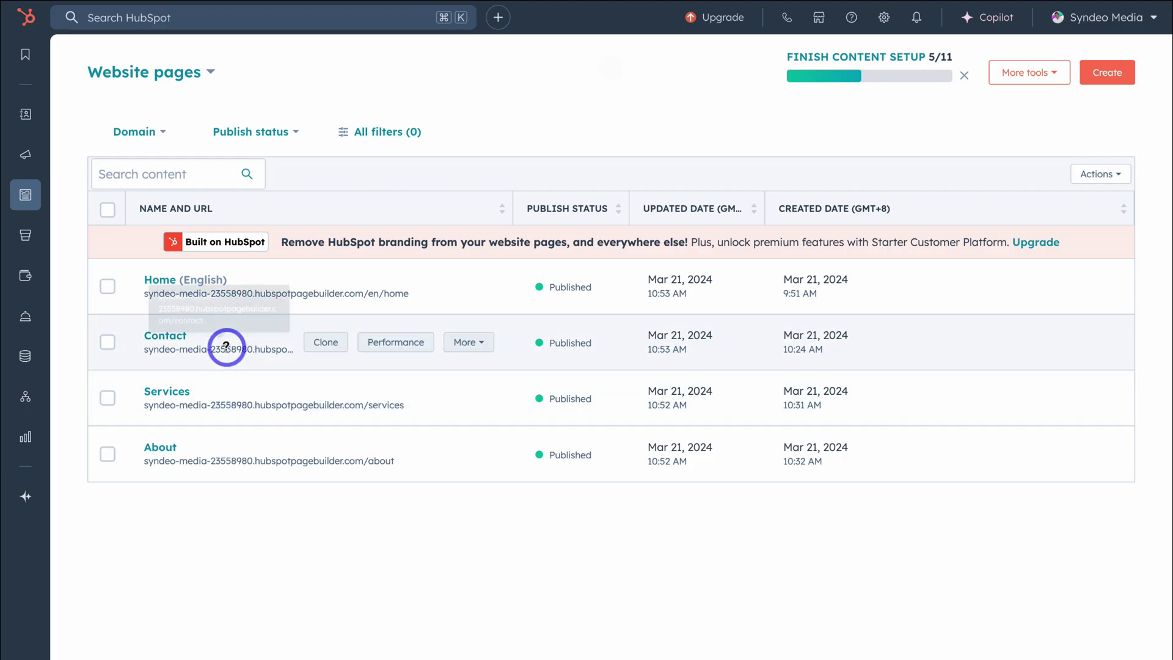
click(217, 281)
scroll(427, 294, down, 10)
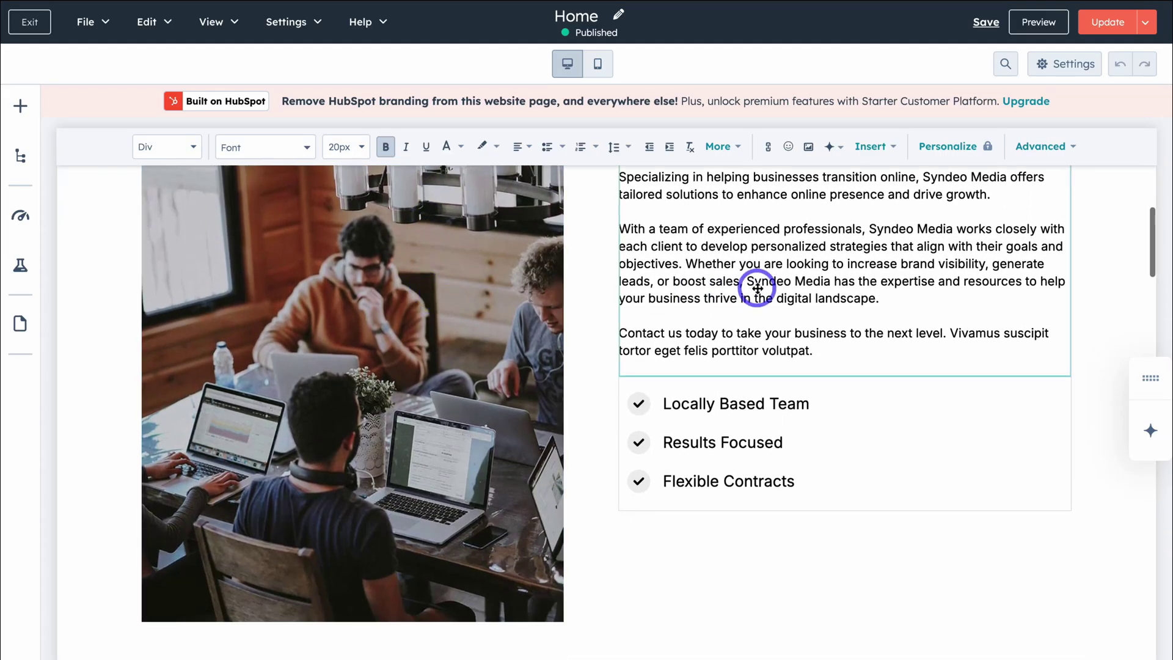
Step: Select the about-section paragraph, then bring up the Add to page modules panel
click(757, 287)
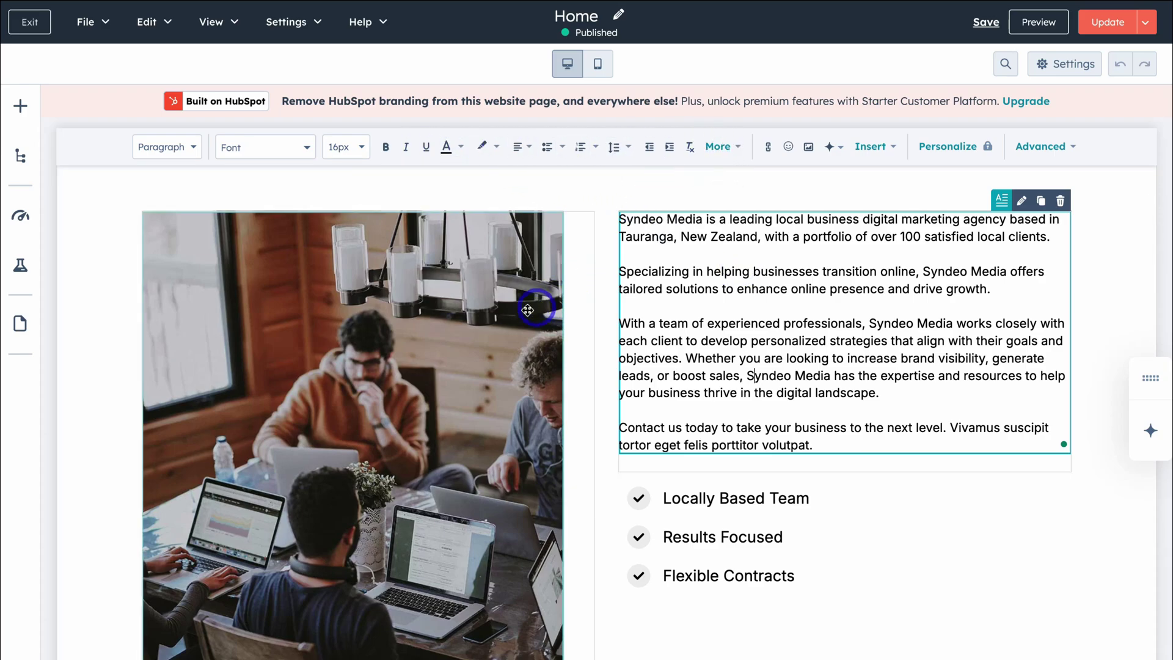
scroll(515, 312, down, 15)
scroll(515, 312, down, 8)
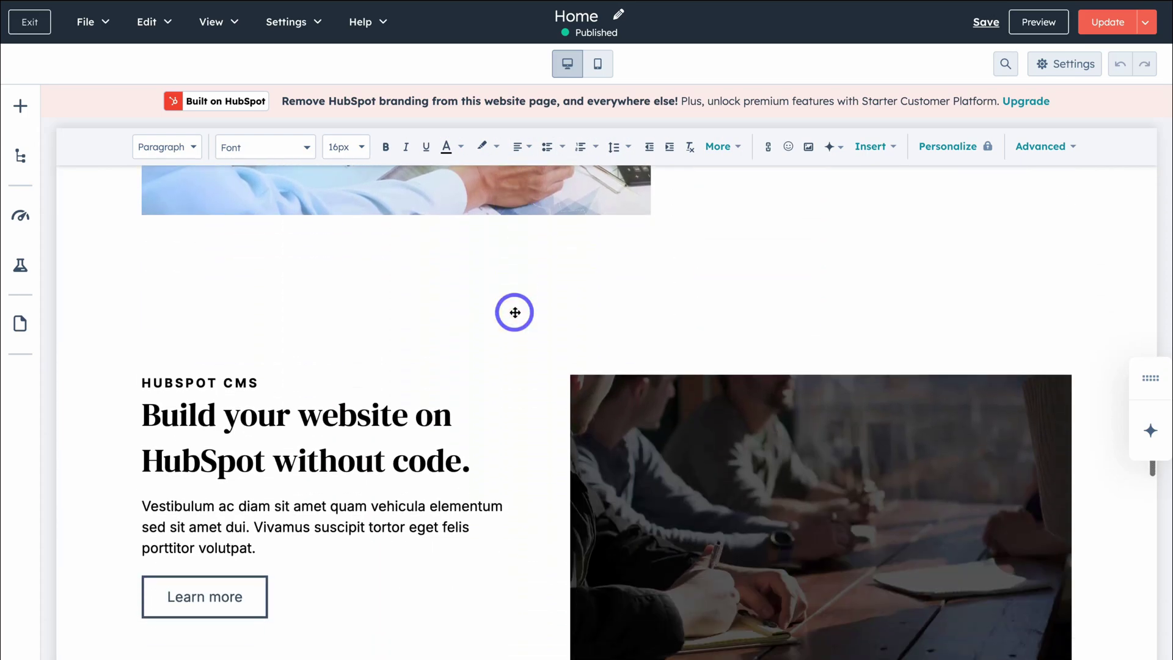
click(19, 110)
scroll(138, 315, down, 2)
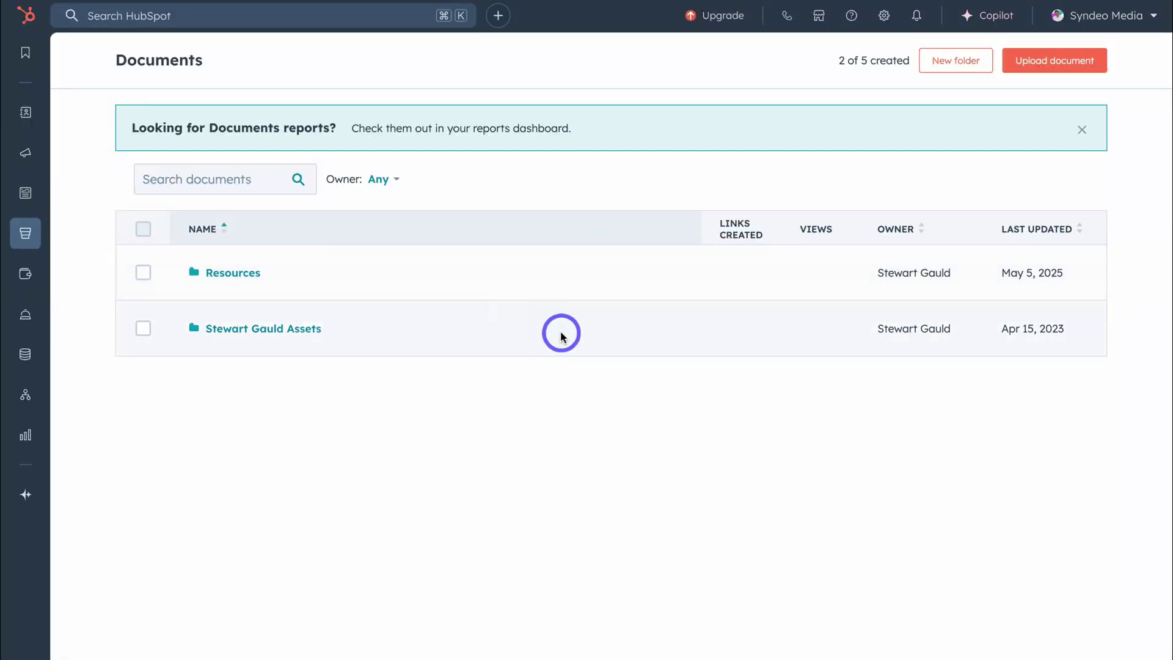
Step: Check the sources available for uploading a new document
click(1048, 61)
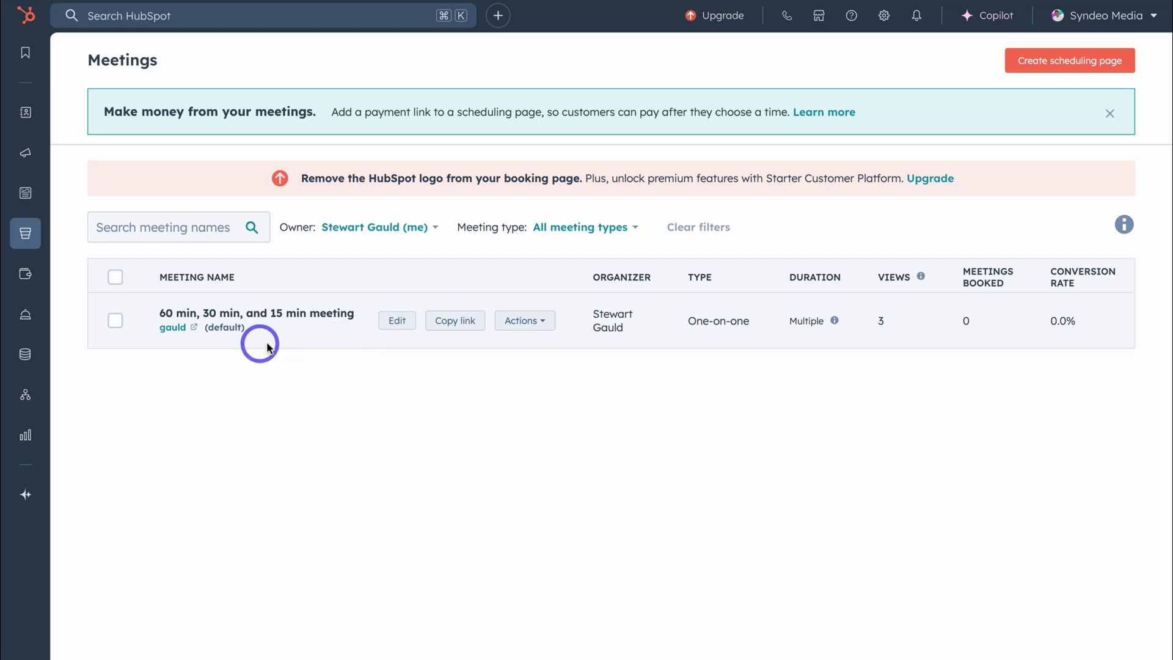
Step: Edit the meeting and test-book a 30-minute slot on May 7 at 12:00 am
click(396, 321)
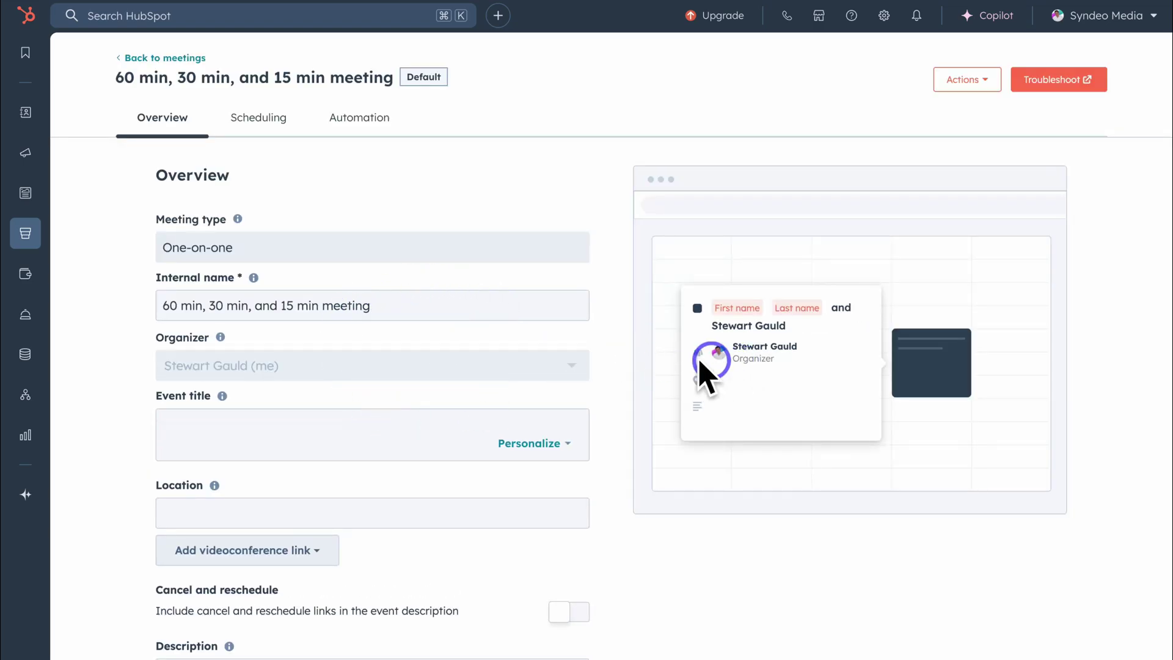
scroll(511, 372, down, 5)
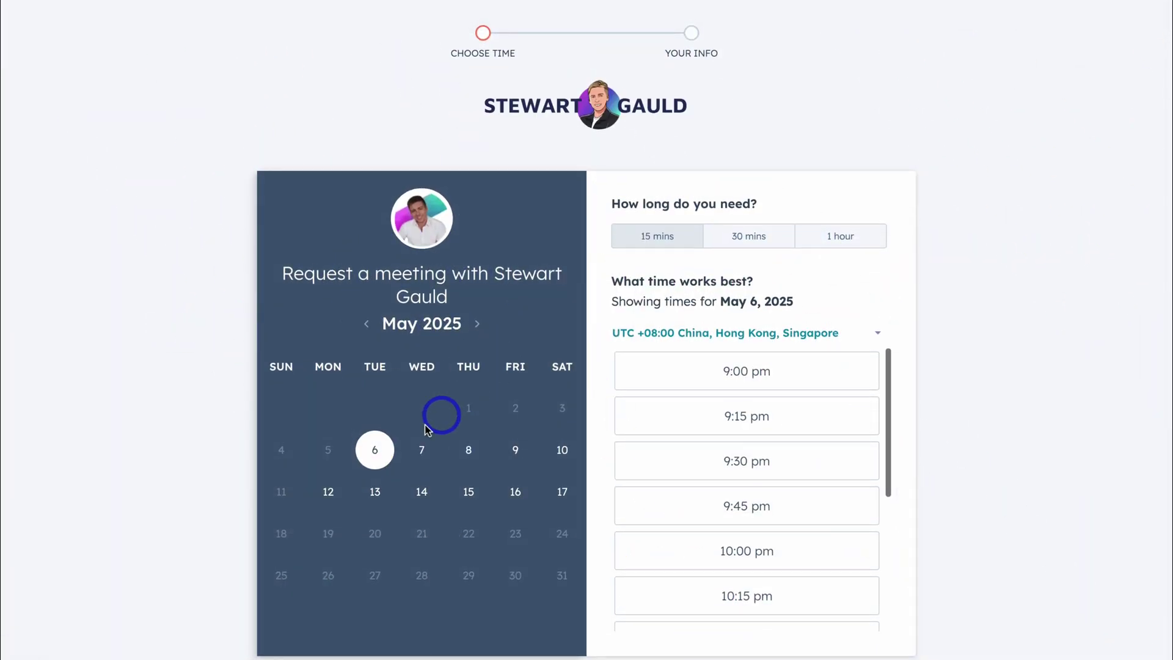
click(420, 454)
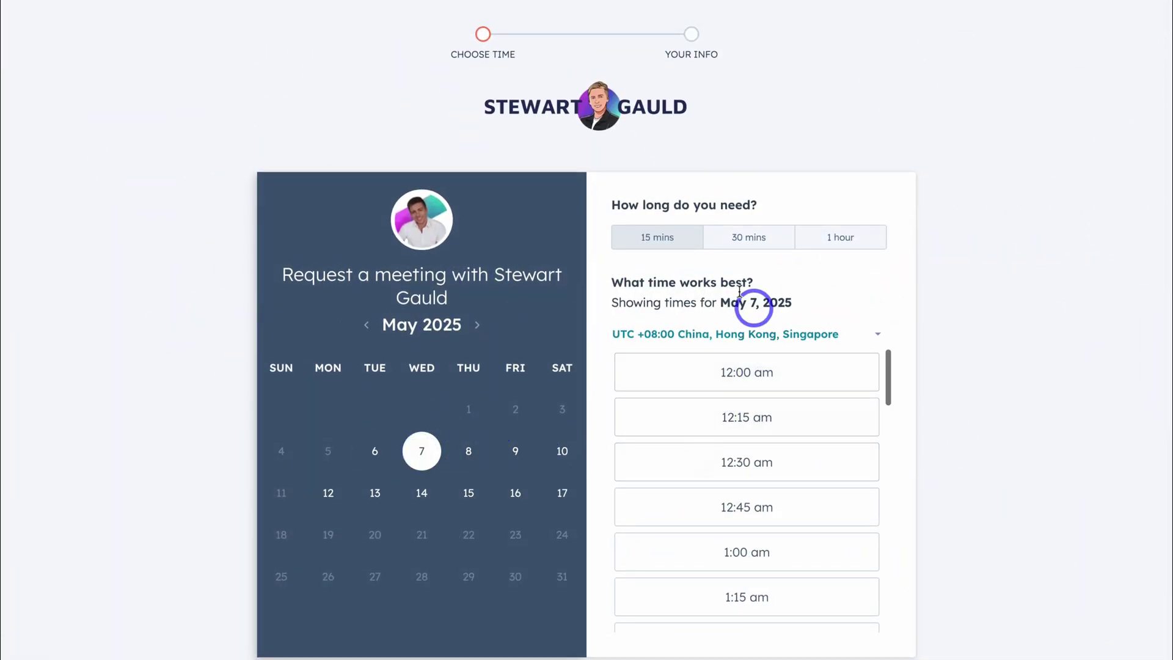
click(756, 242)
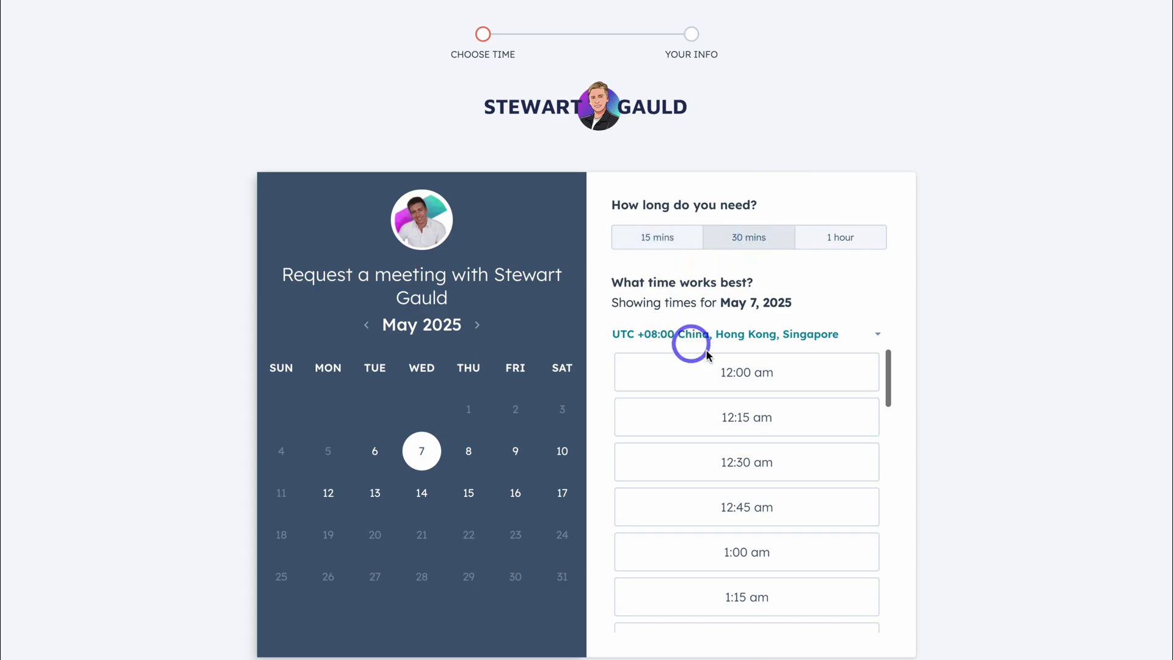
click(799, 362)
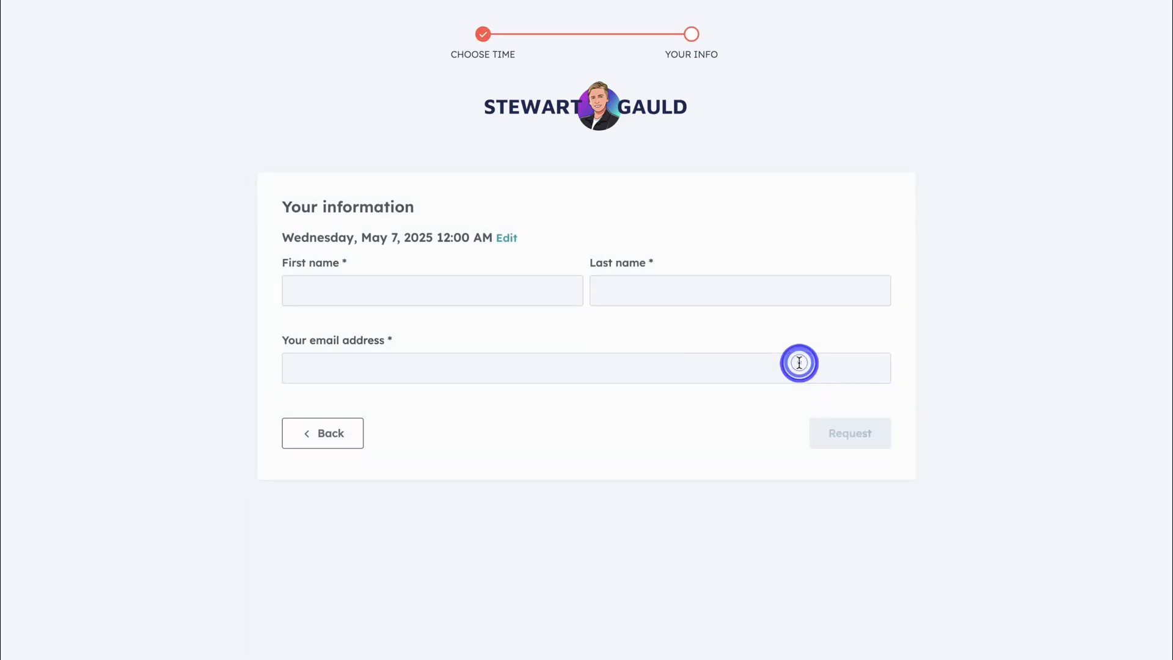
click(395, 286)
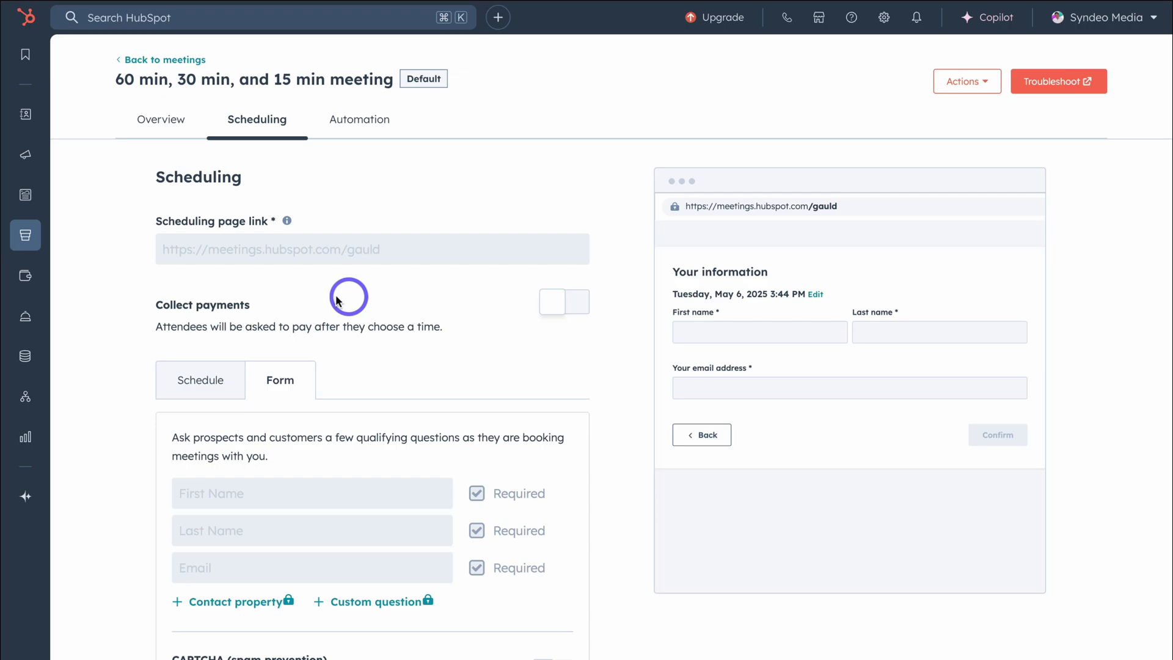
Step: Turn on Collect payments with the Strategy Session | $199 payment link
click(563, 306)
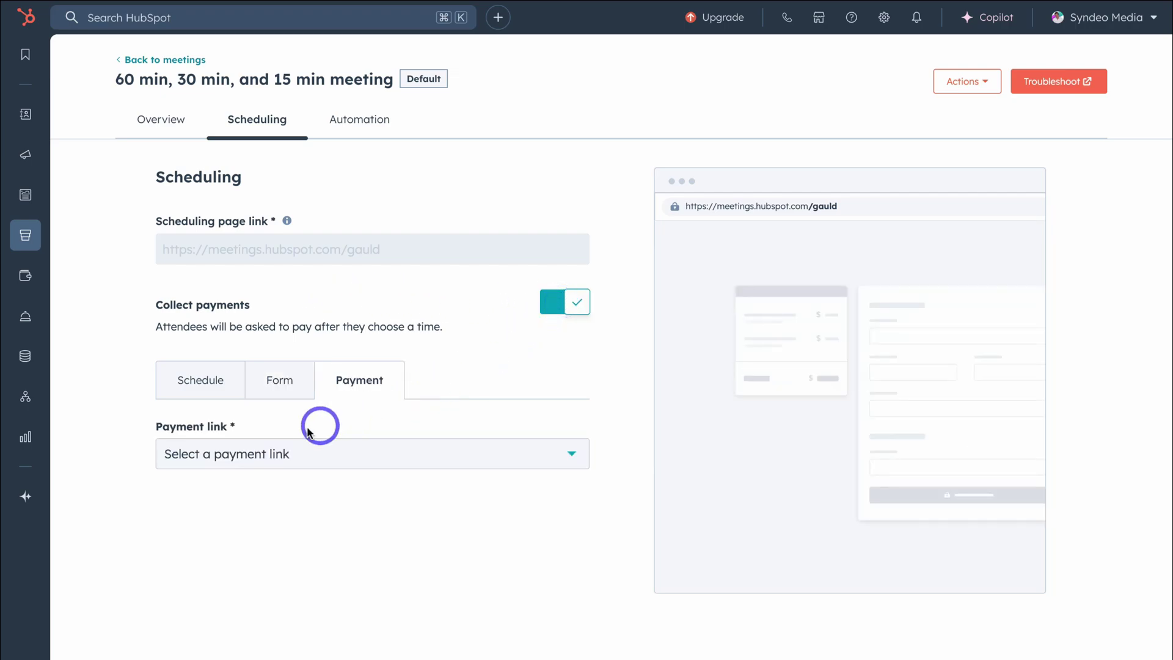
click(253, 462)
click(257, 498)
click(269, 539)
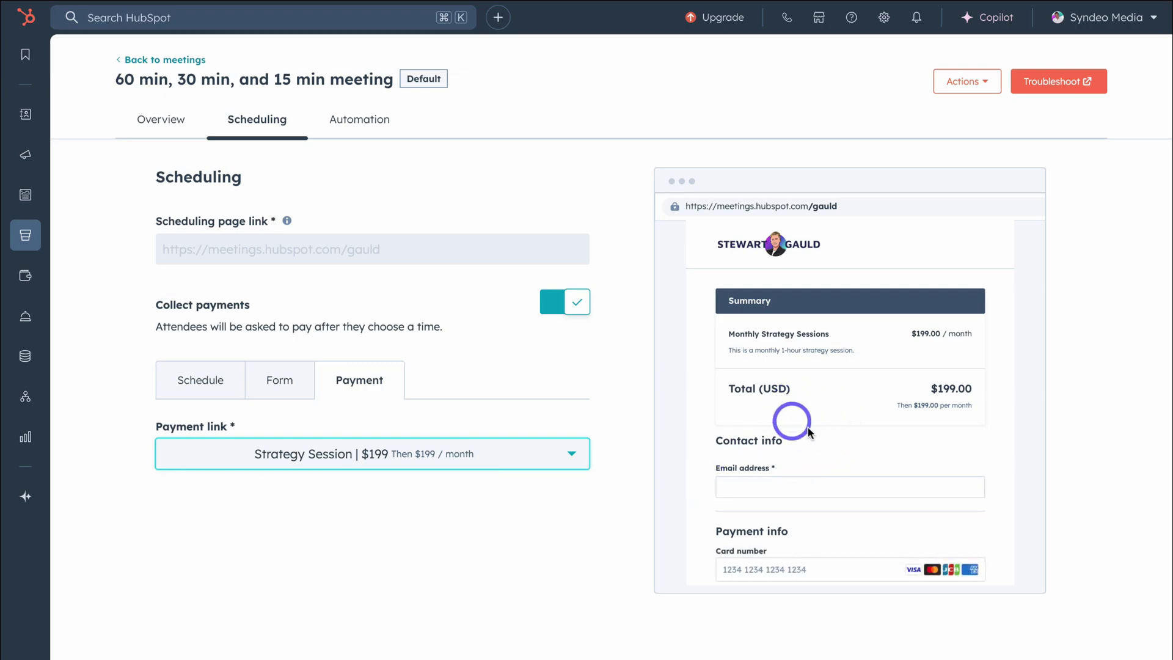
scroll(844, 423, down, 2)
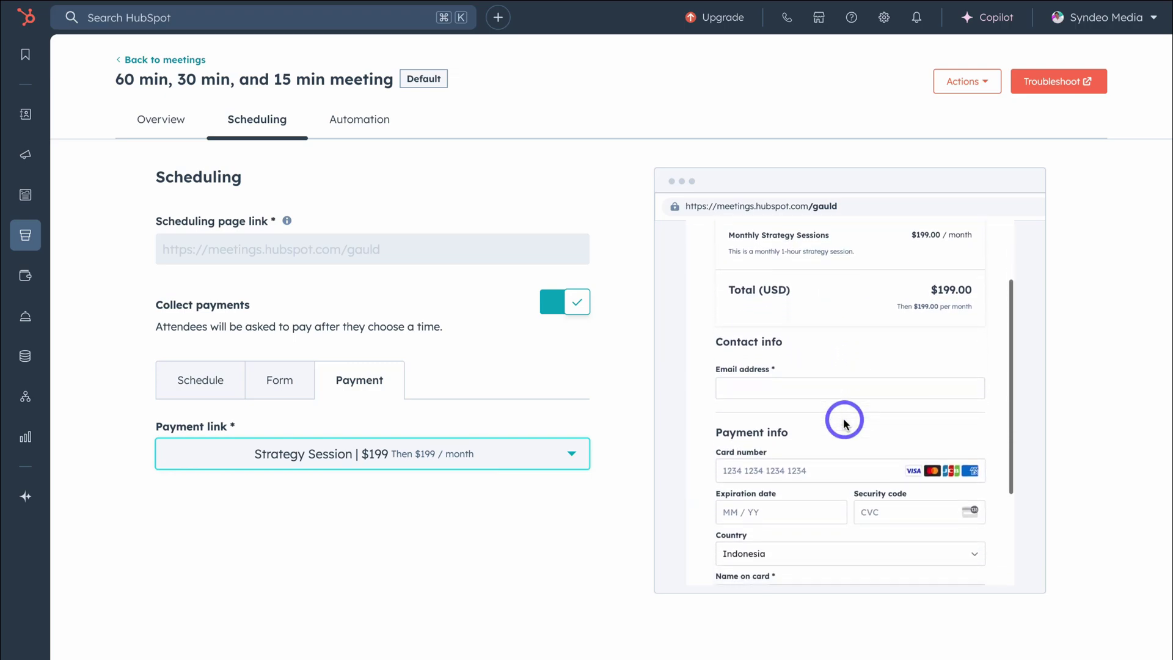
scroll(844, 423, up, 1)
scroll(844, 422, up, 1)
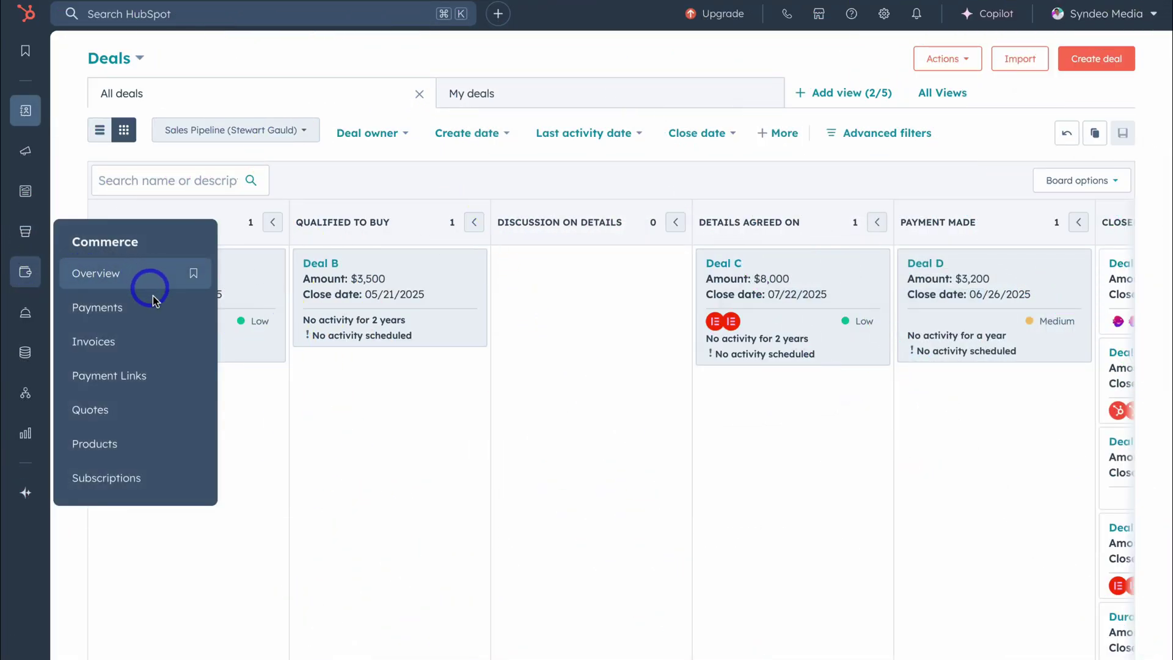
Step: Create a one-time invoice from Commerce > Invoices and scroll through its form
click(161, 342)
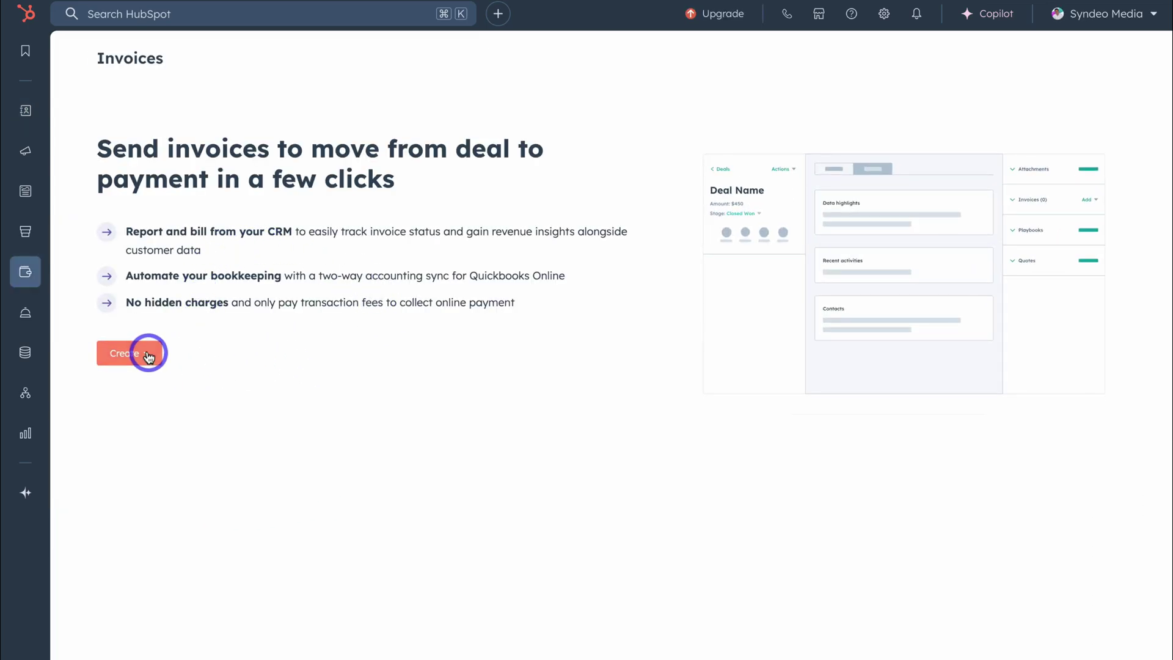
click(148, 354)
click(194, 394)
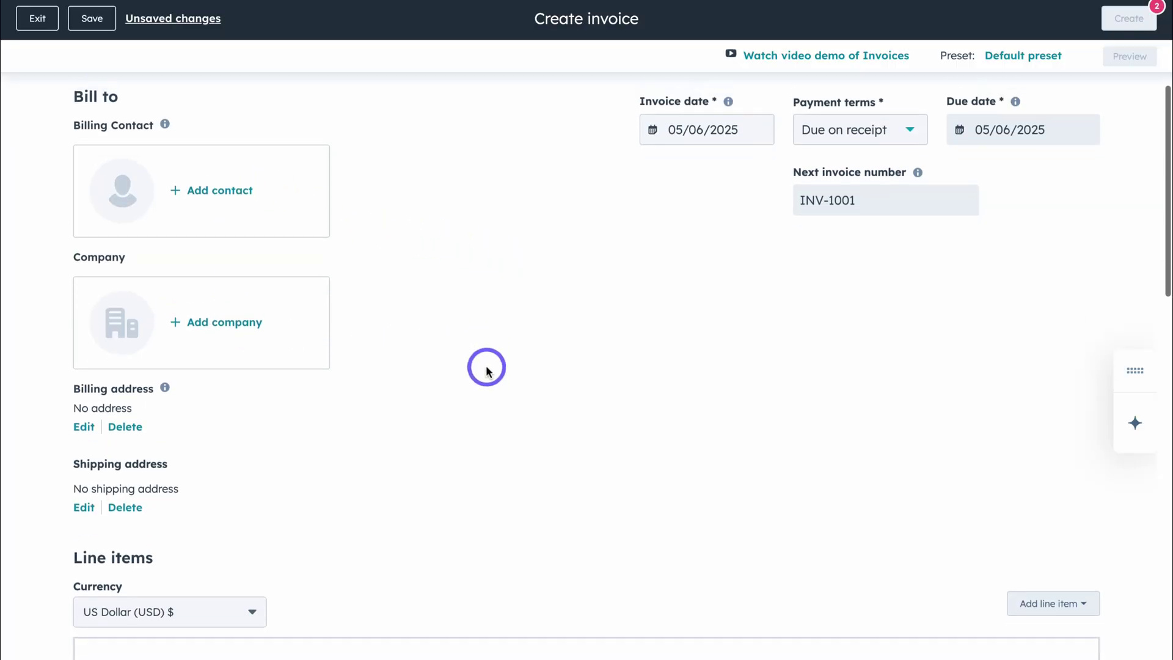
scroll(694, 291, down, 5)
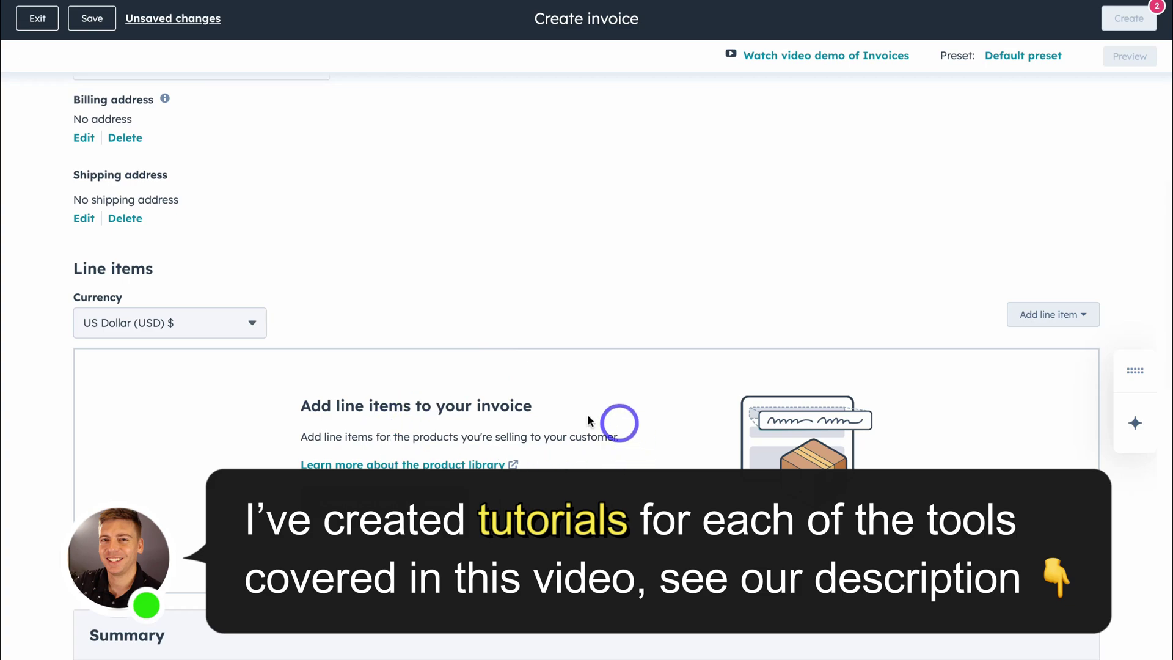
scroll(633, 392, down, 9)
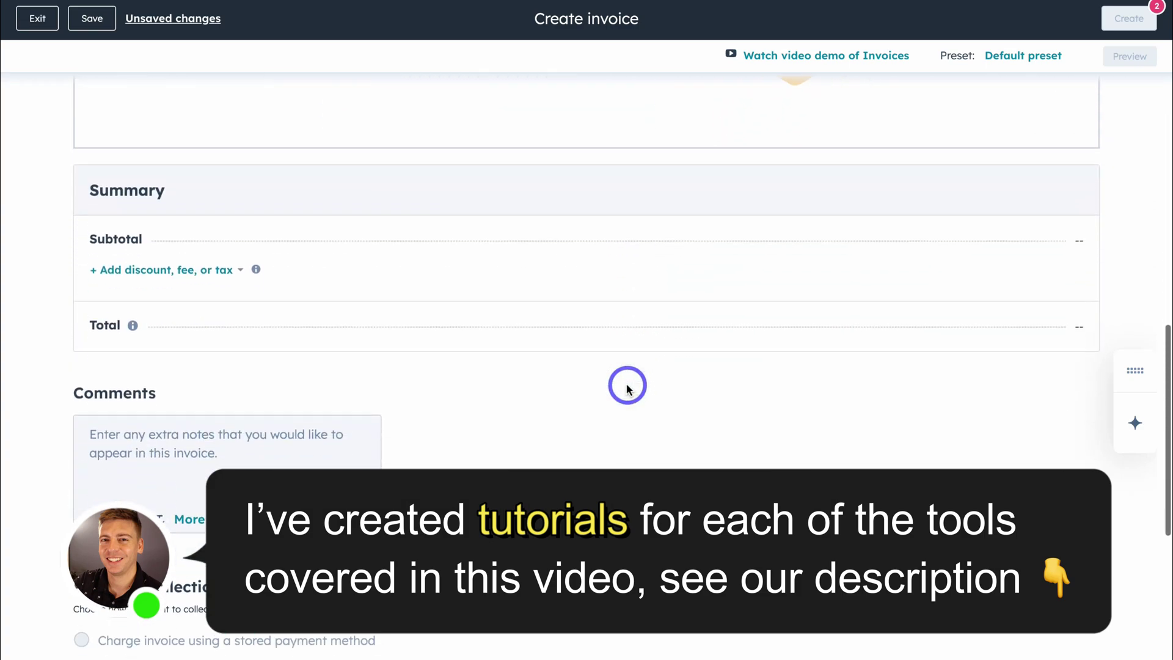
scroll(628, 389, down, 2)
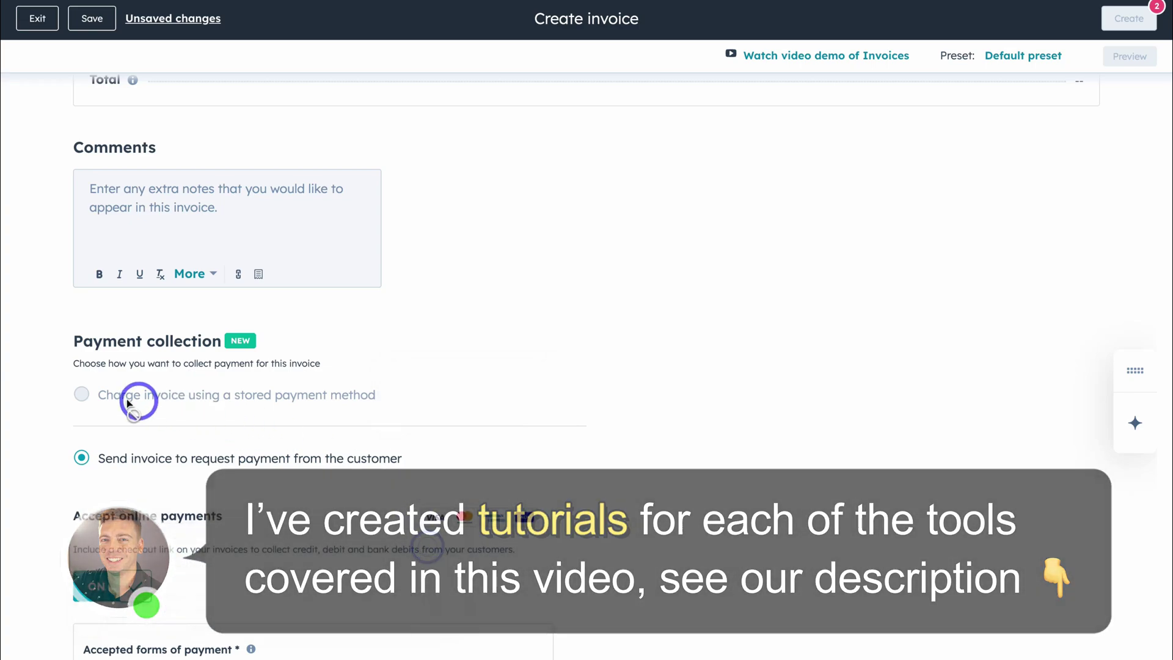
scroll(245, 410, down, 1)
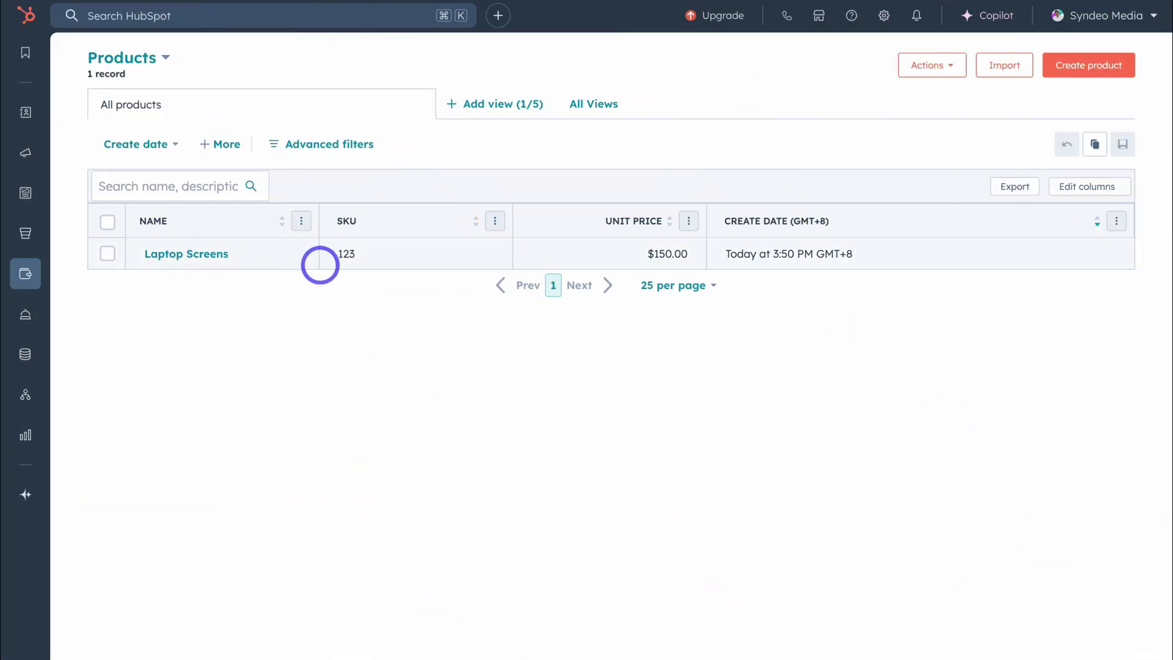
Step: Begin a new product with Create product and scroll through its details form
click(1082, 67)
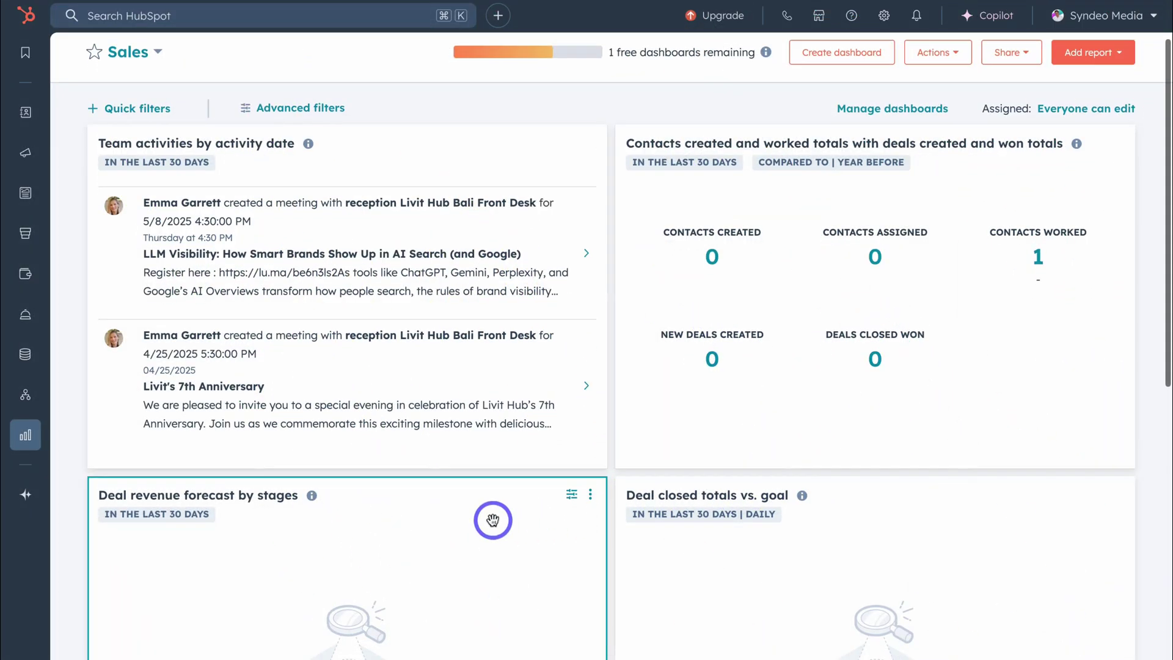
scroll(492, 520, down, 8)
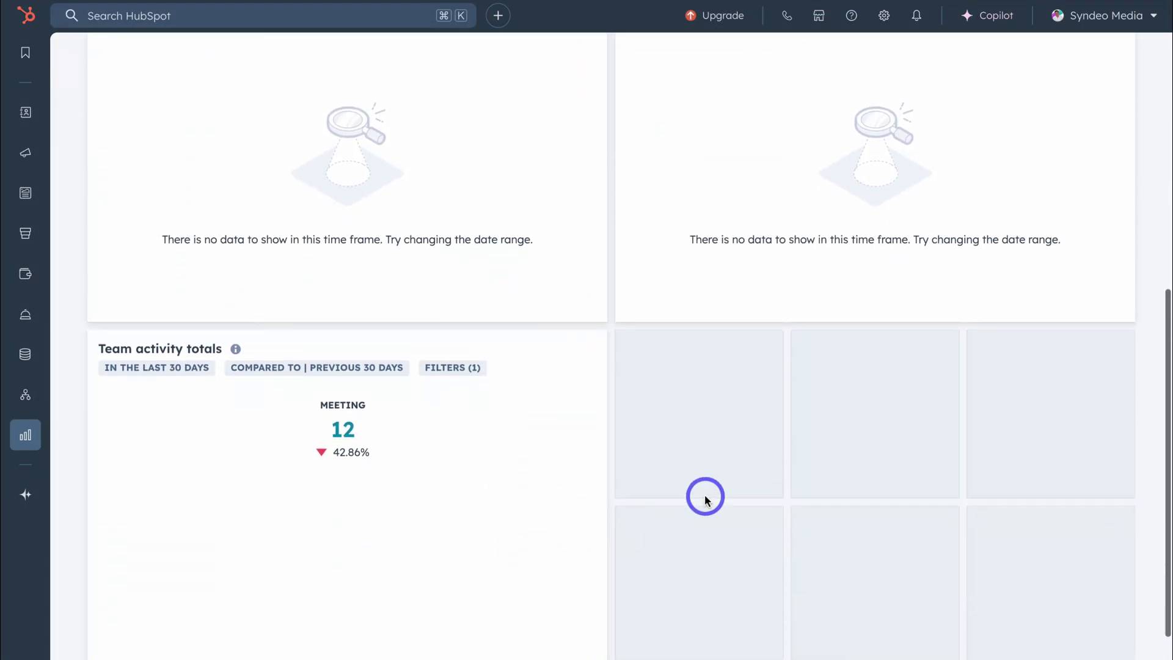
scroll(702, 493, up, 8)
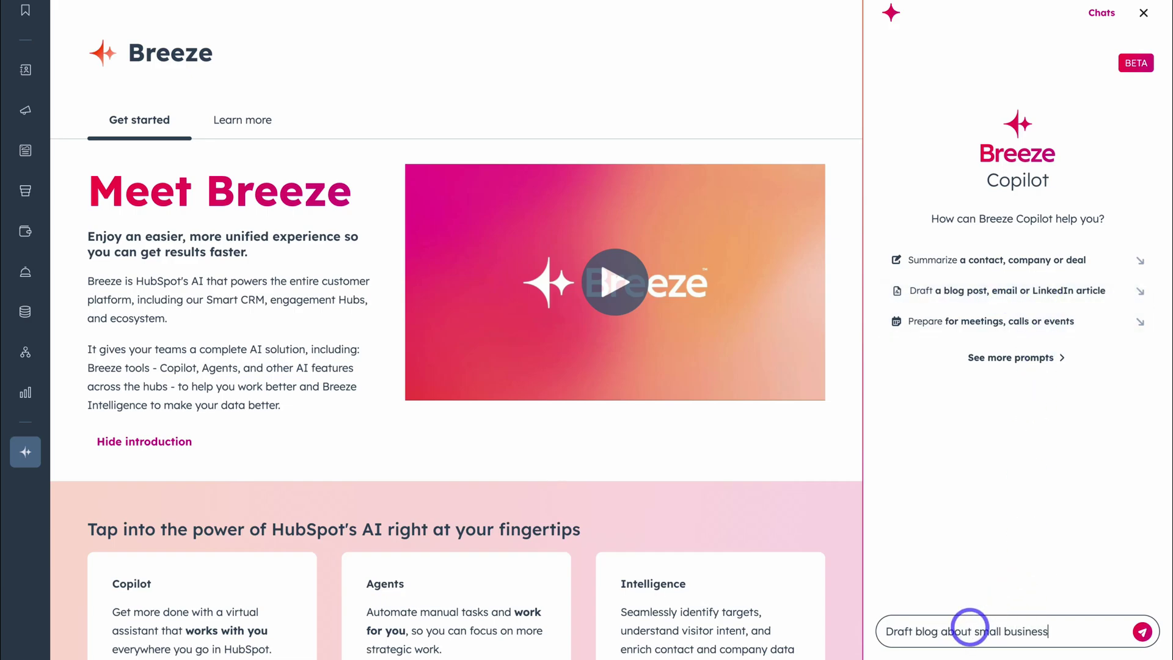
Step: Send Copilot the prompt 'Draft blog about small business tools'
text(tools)
key(Return)
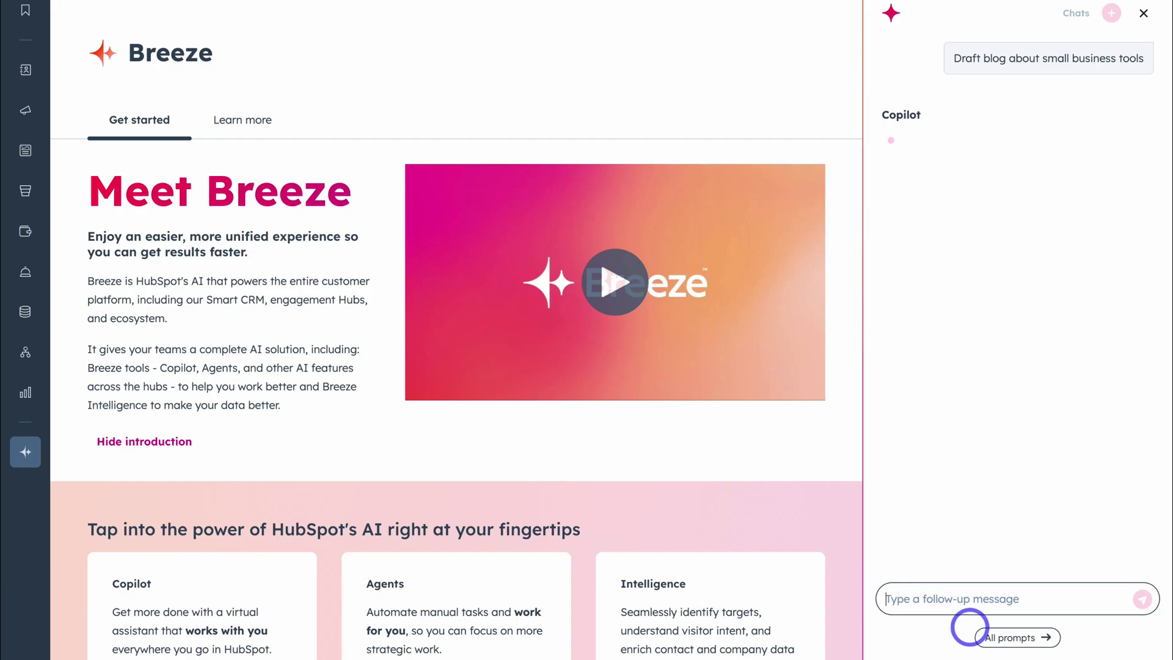